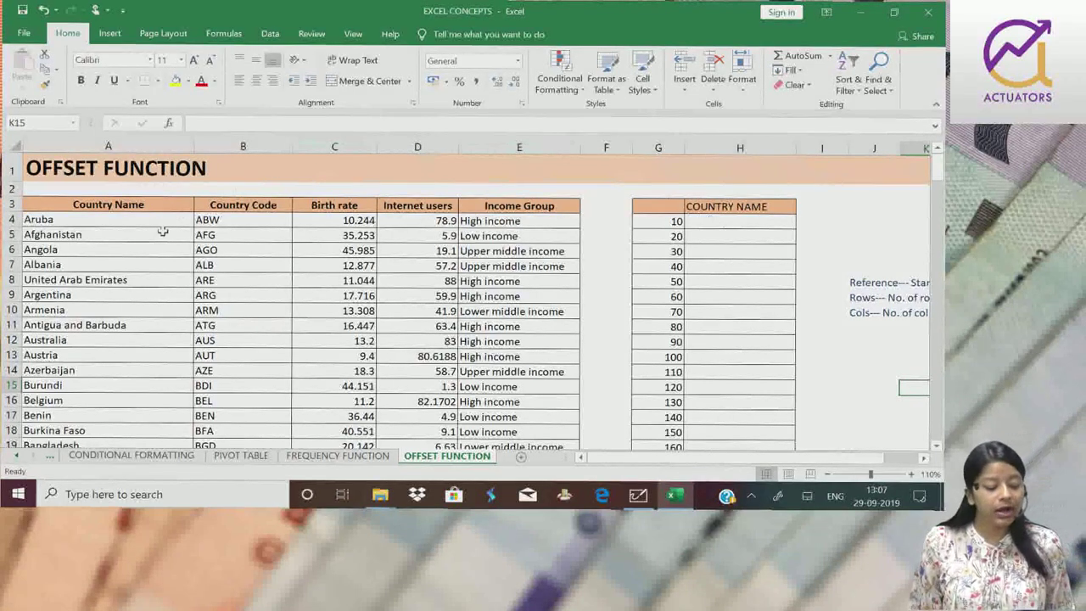
- Browse the country list, pointing out Austria, Azerbaijan, Belarus and the first birth rate value
scroll(132, 265, "down", 19)
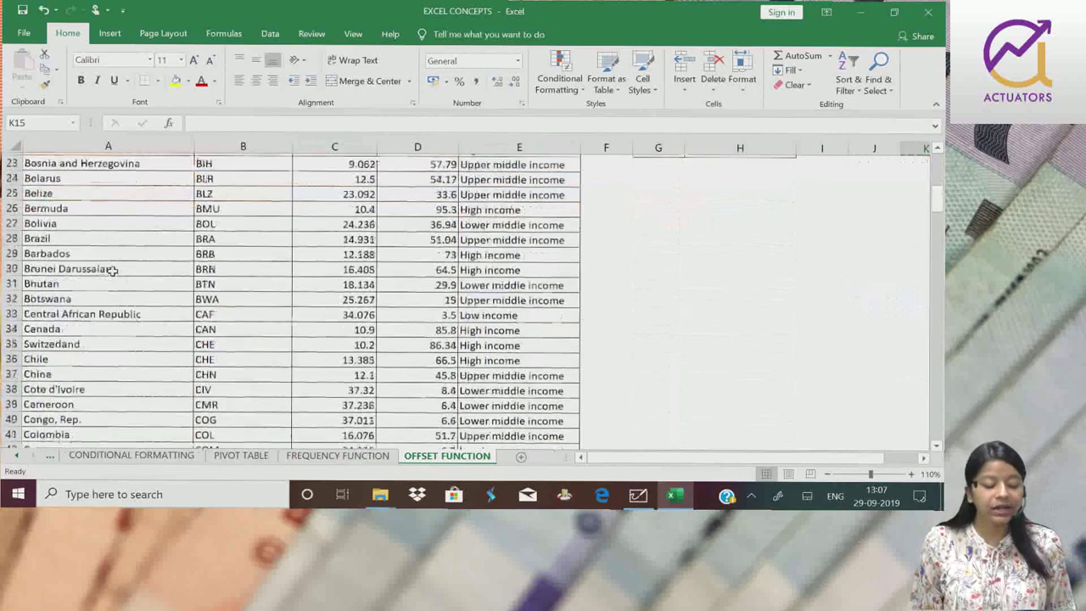
scroll(136, 279, "up", 19)
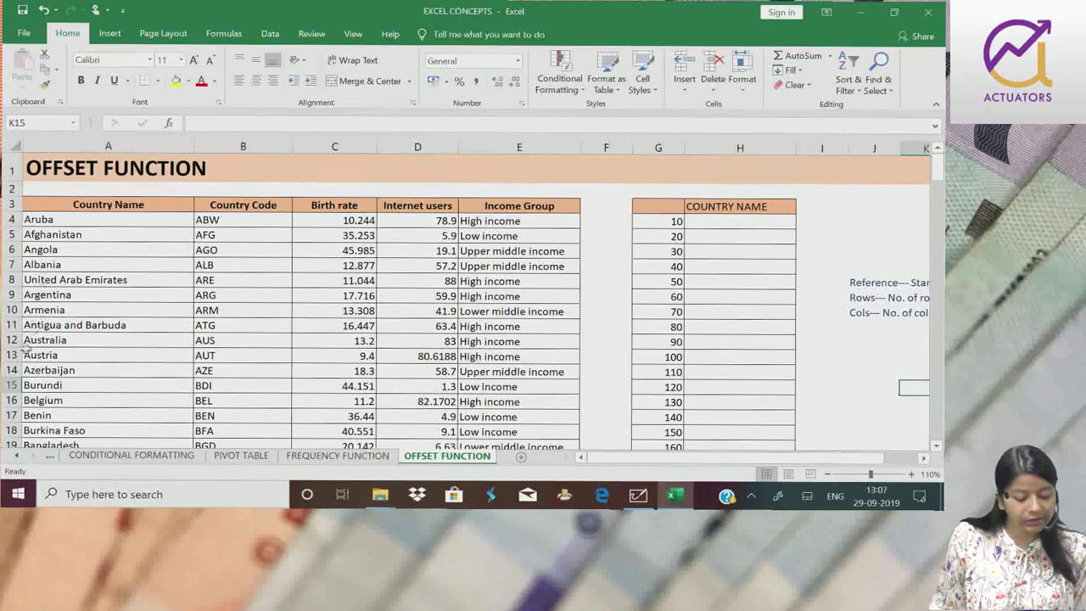
left_click(43, 355)
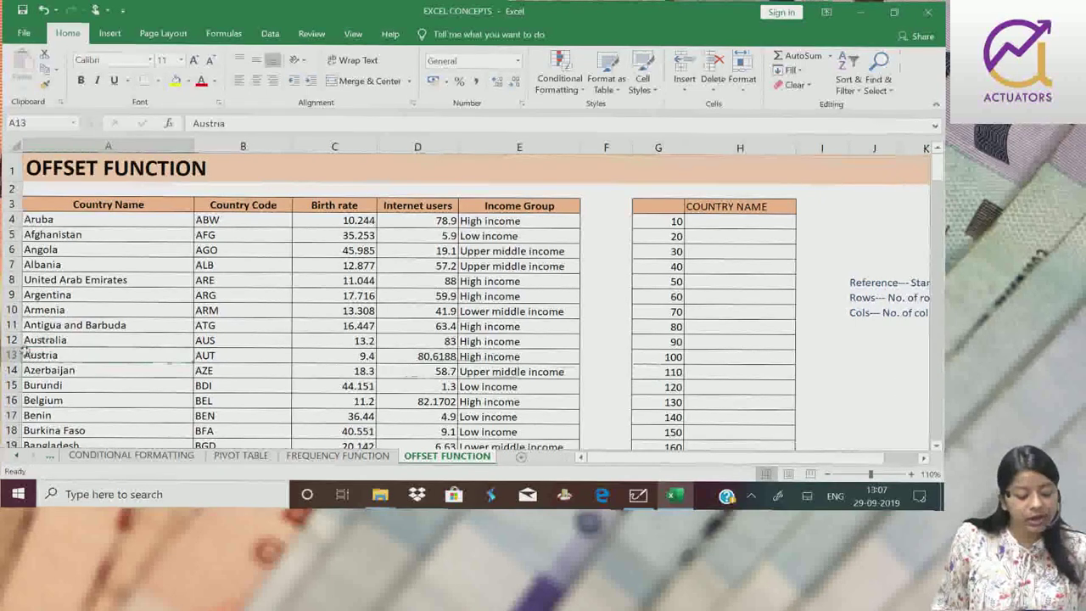
left_click(38, 370)
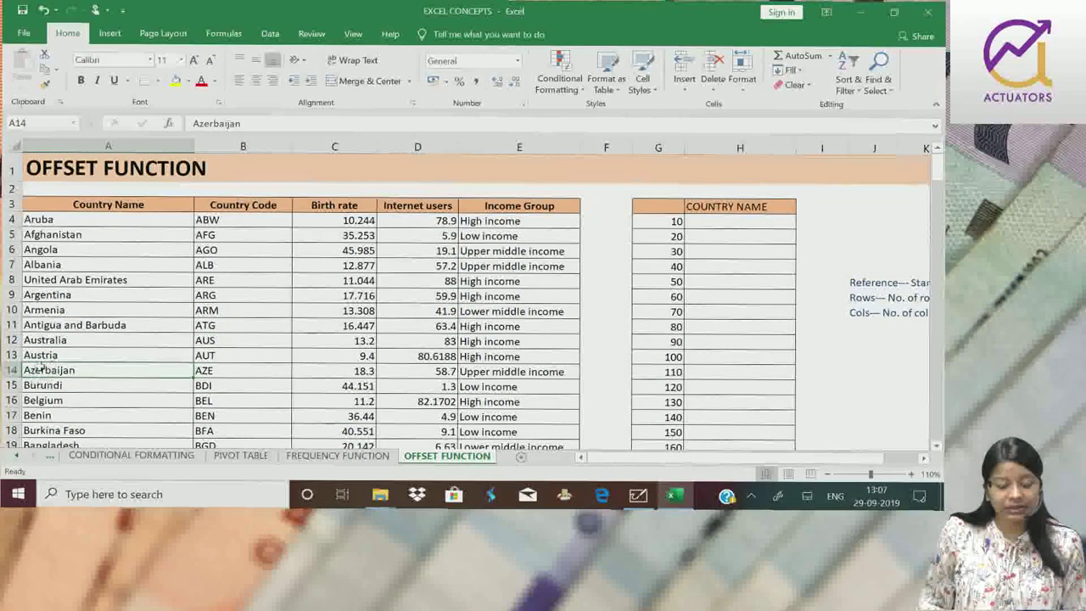
scroll(39, 364, "down", 4)
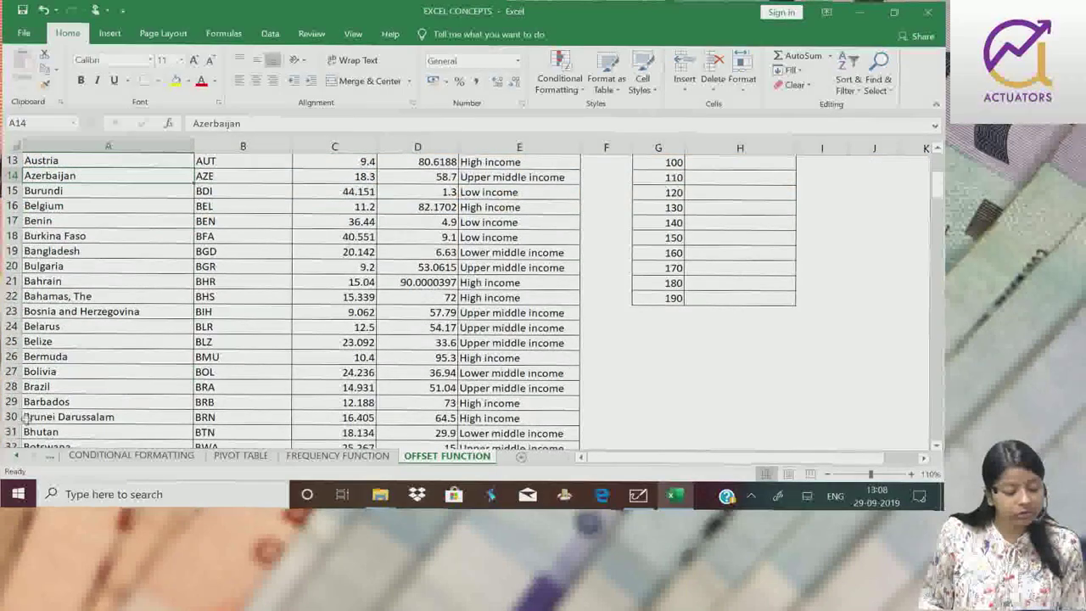
left_click(47, 329)
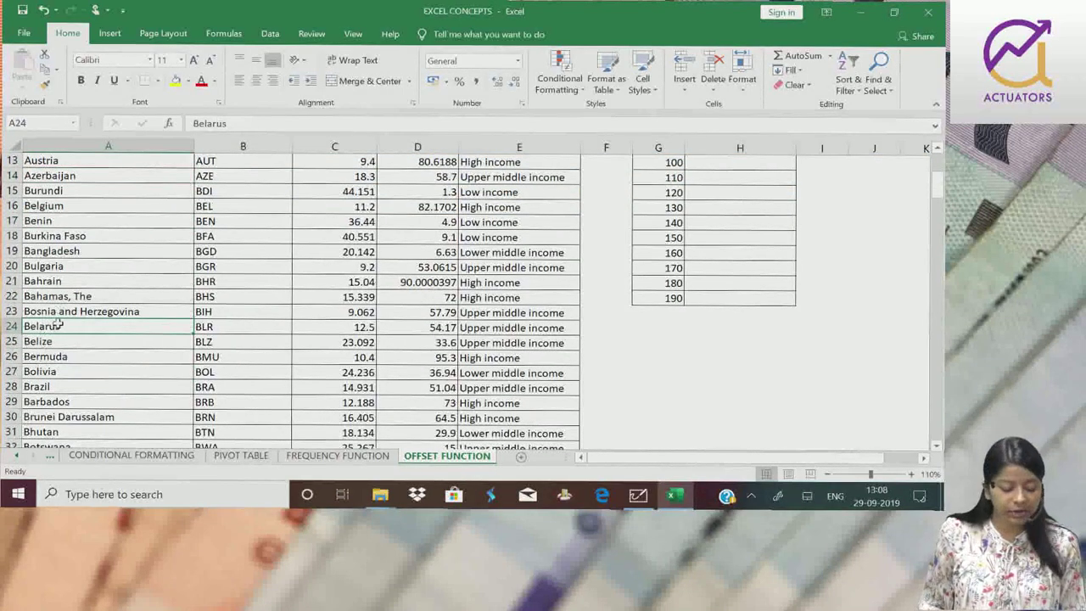
scroll(28, 381, "down", 3)
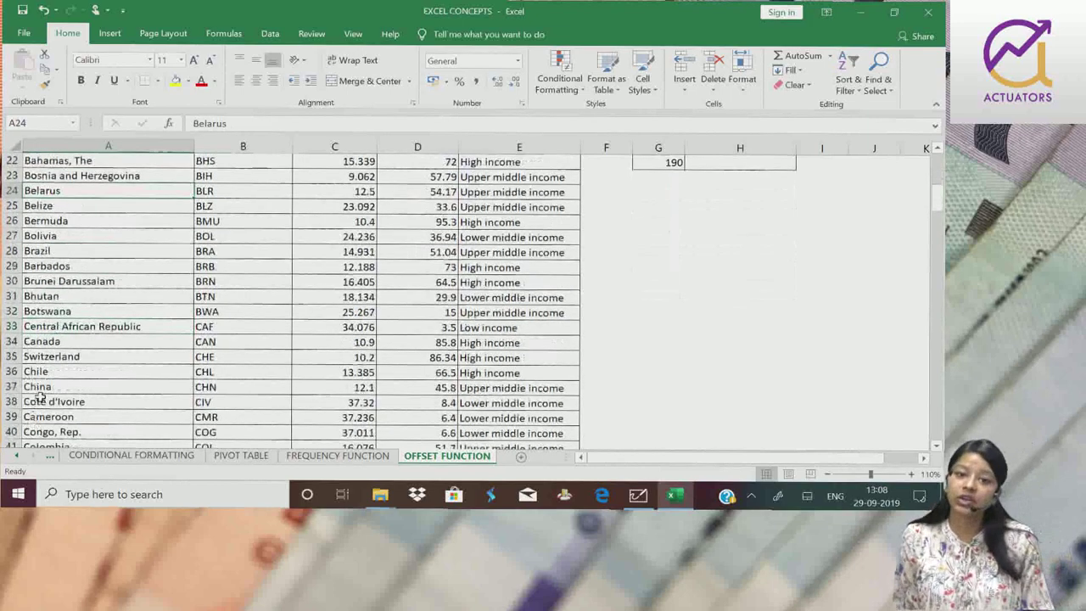
scroll(12, 360, "up", 6)
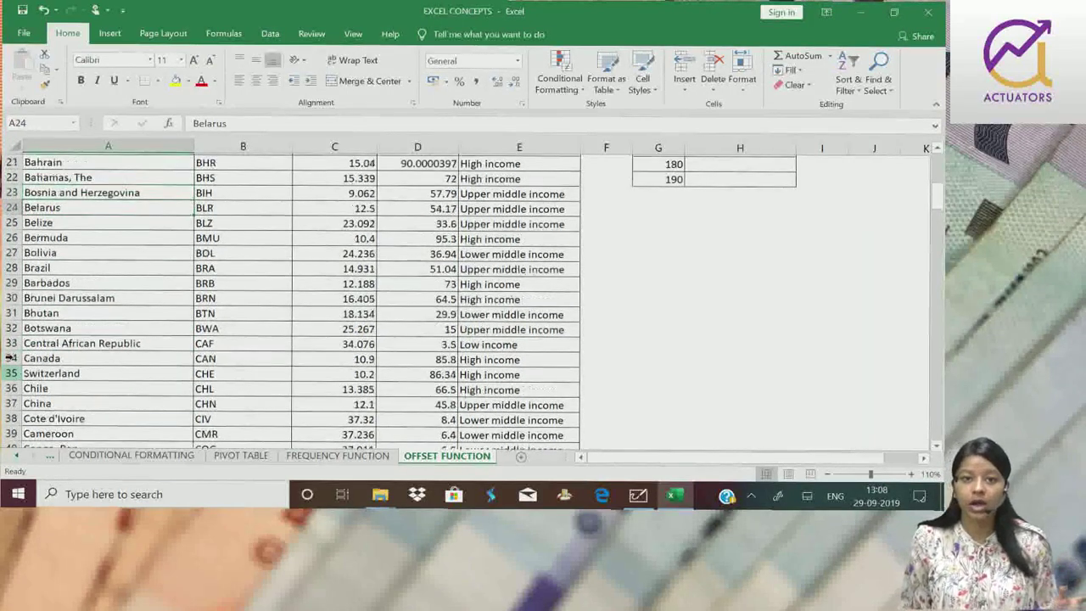
scroll(10, 356, "up", 1)
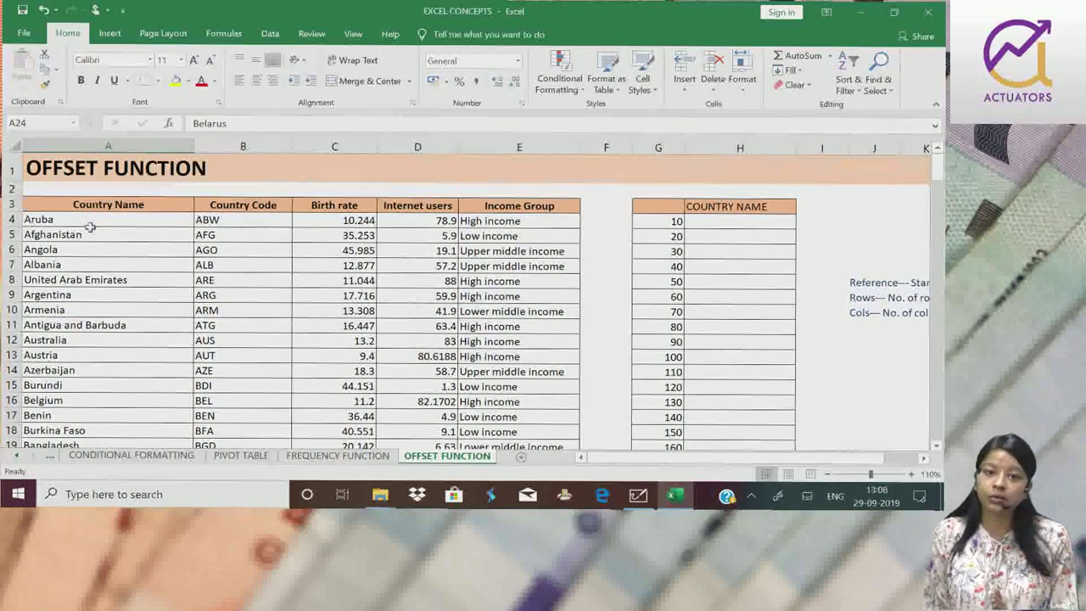
left_click(351, 221)
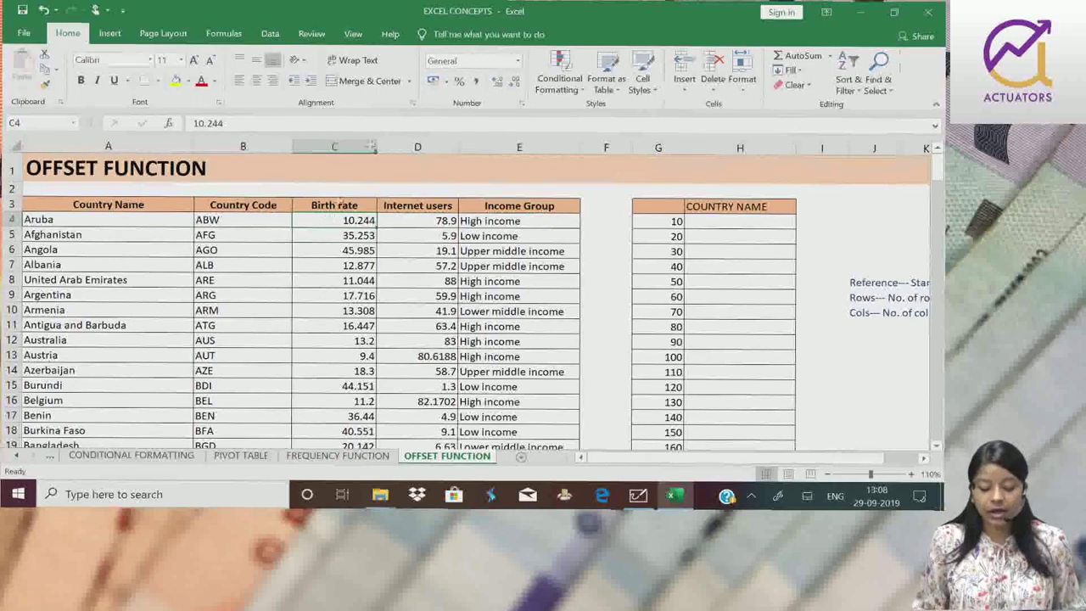
- Start an =OFFSET( formula in H4, then cancel the unfinished entry
left_click(701, 221)
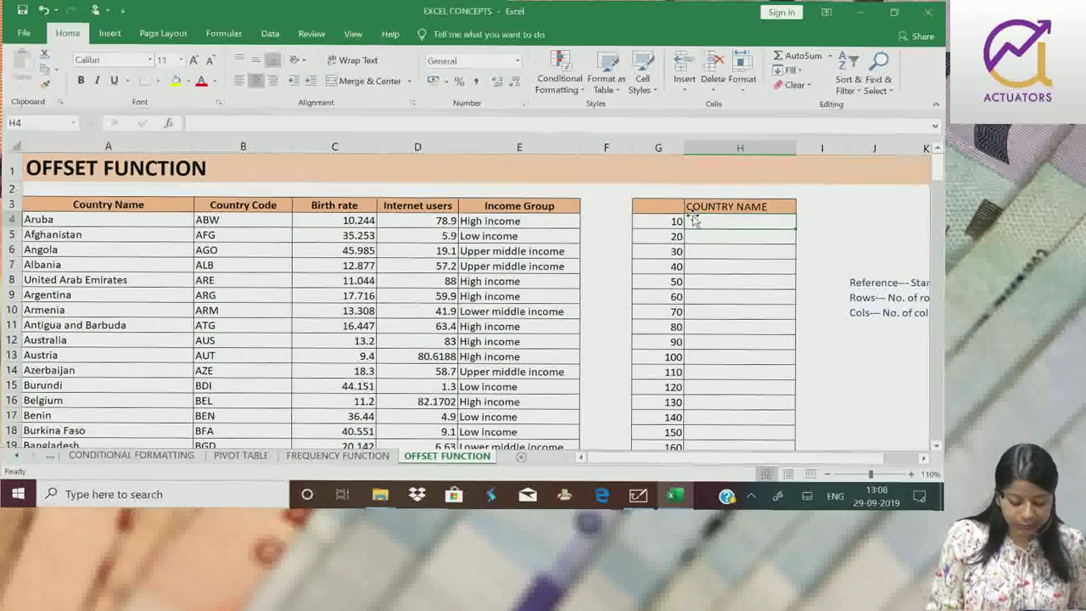
type("=")
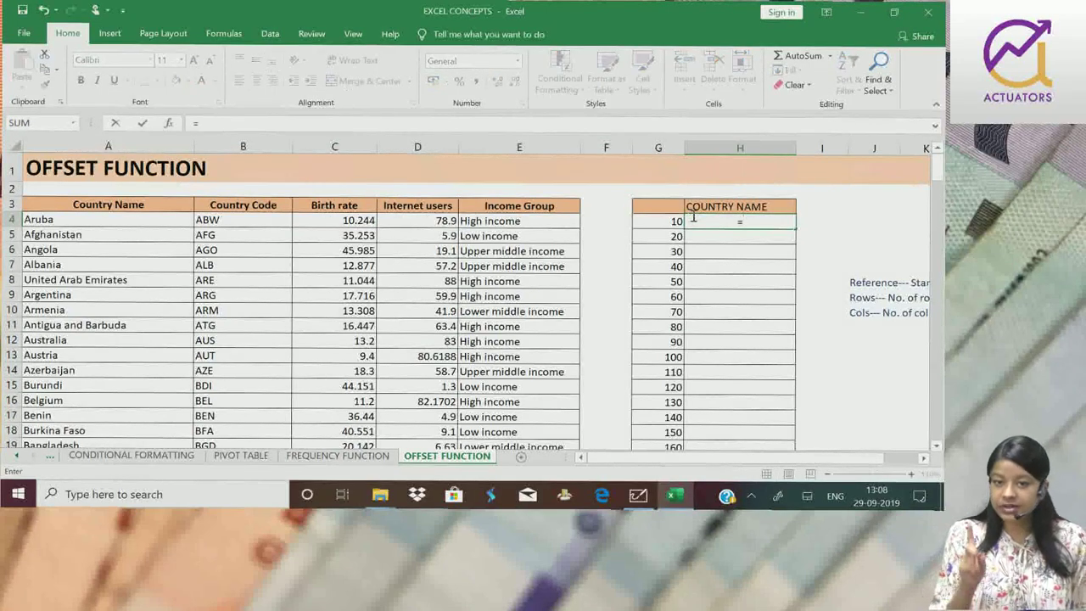
type("OFF")
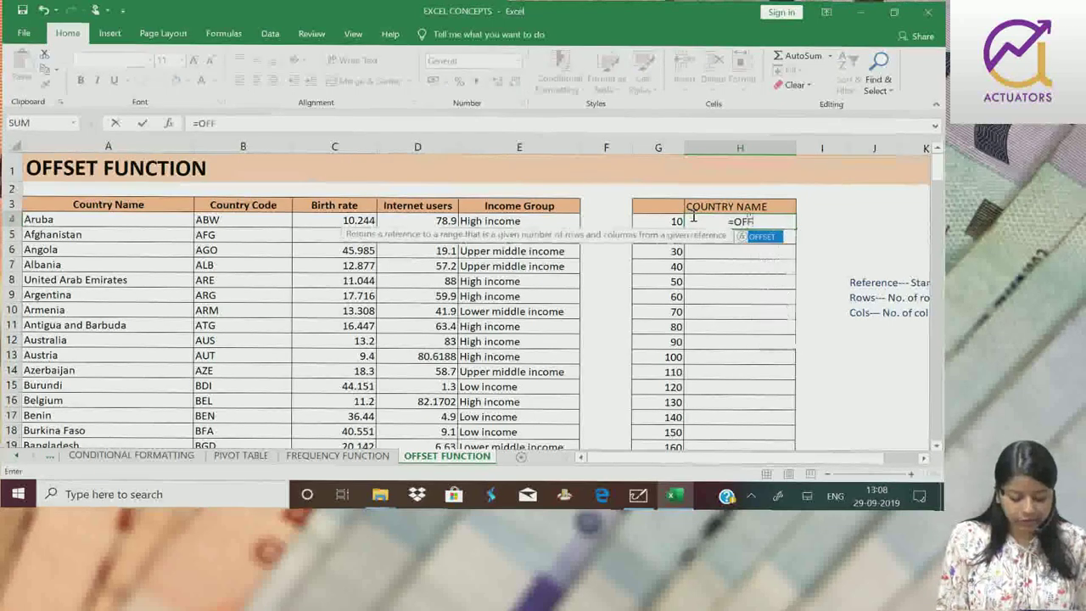
type("SET(")
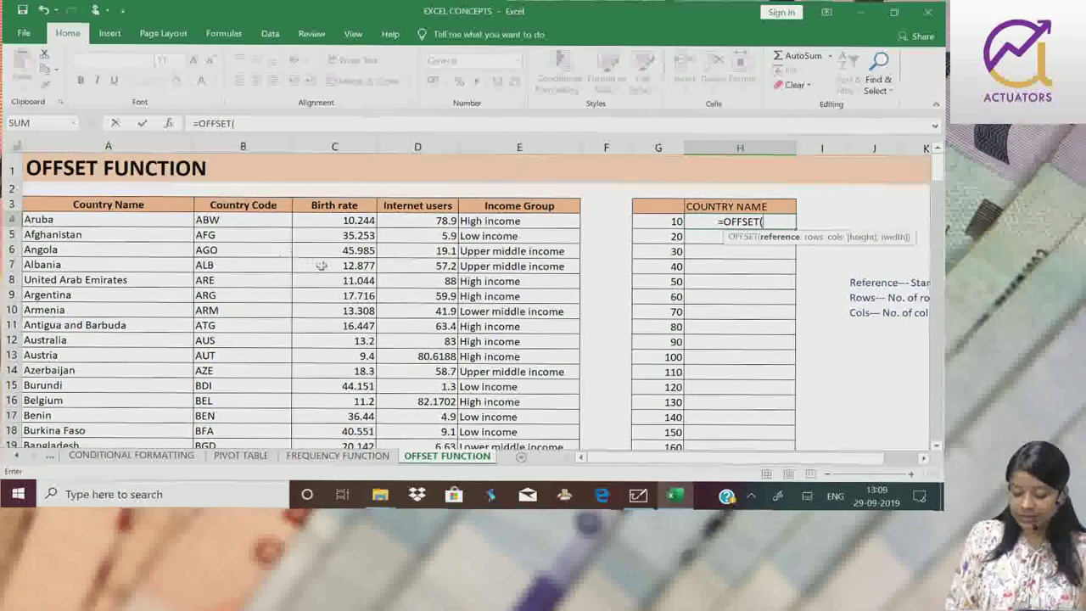
key("BackSpace")
key("Escape")
key("Escape")
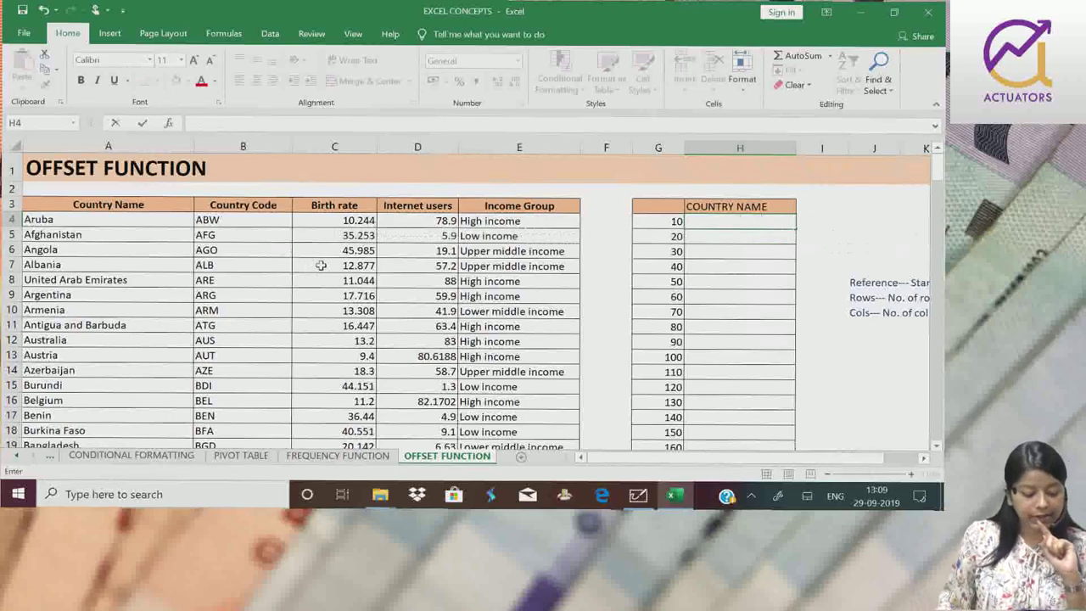
- Point out the Country Name header A3, Aruba, Austria, Azerbaijan and the last offset 190
left_click(120, 210)
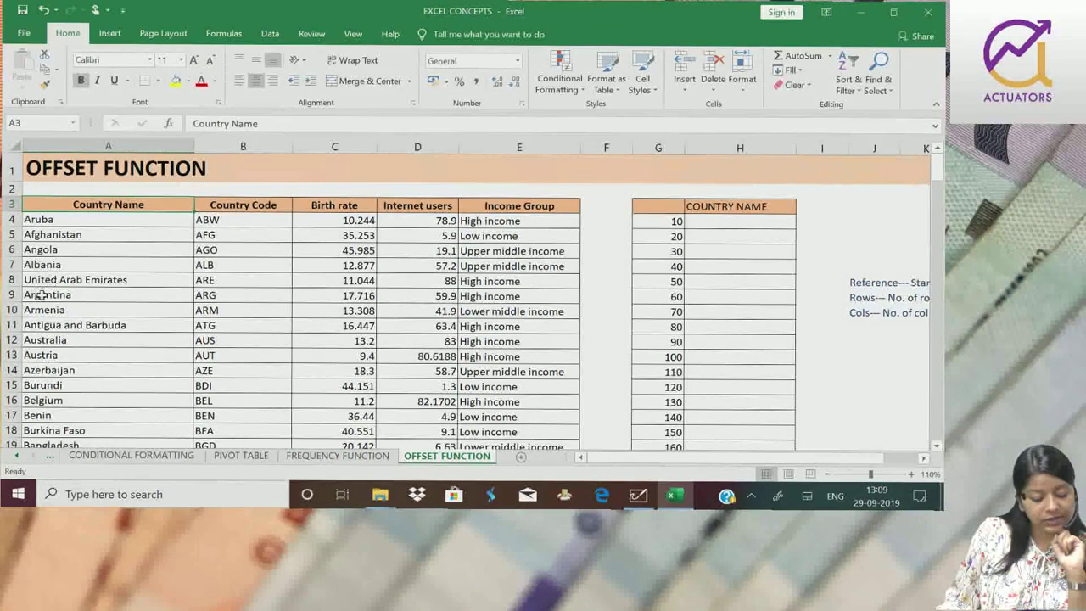
left_click(34, 356)
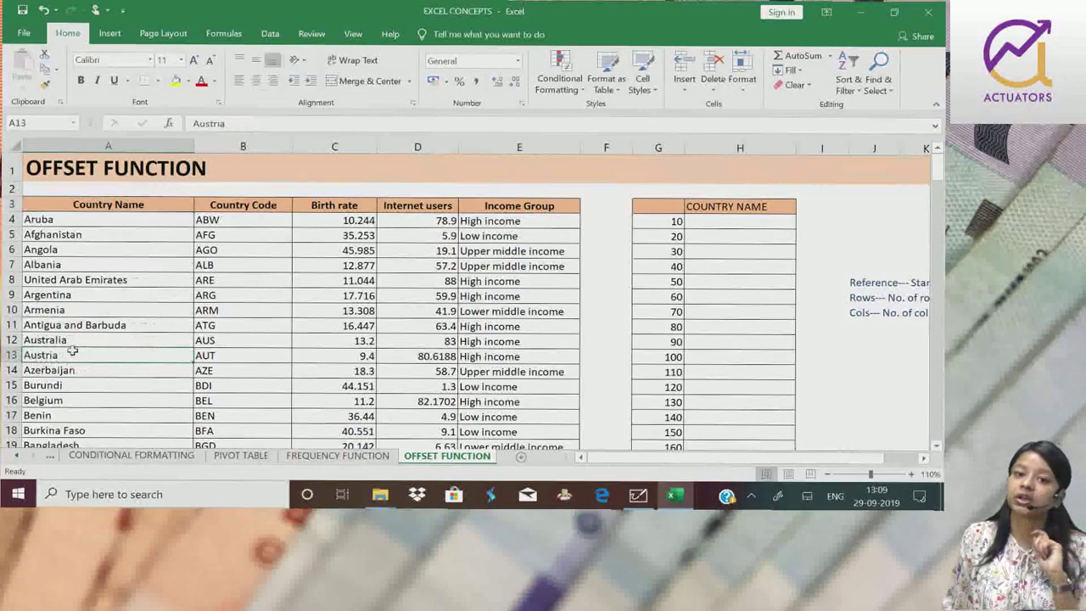
left_click(51, 219)
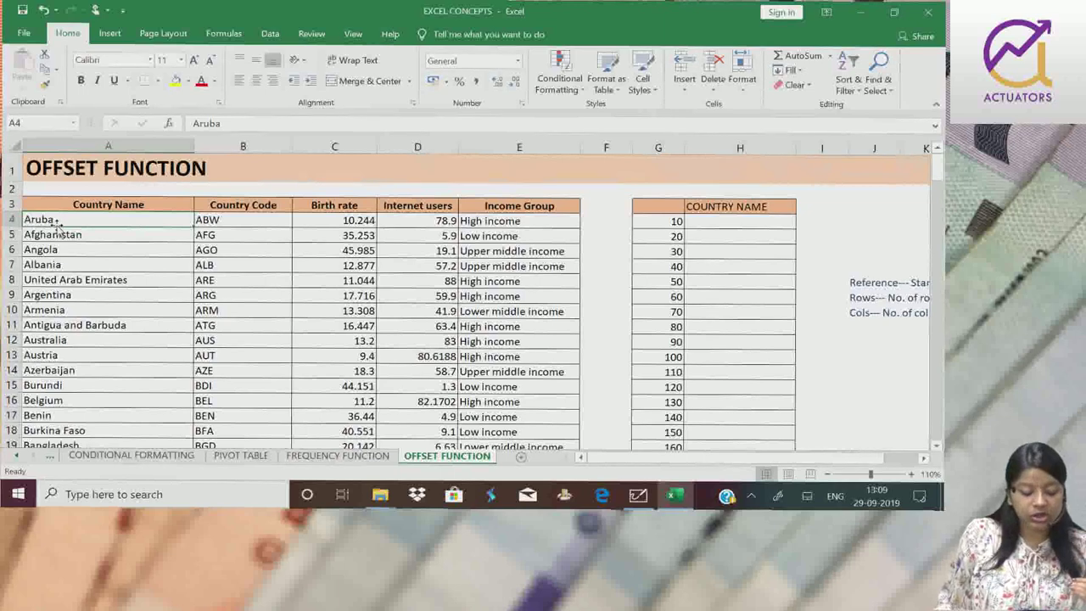
left_click(44, 372)
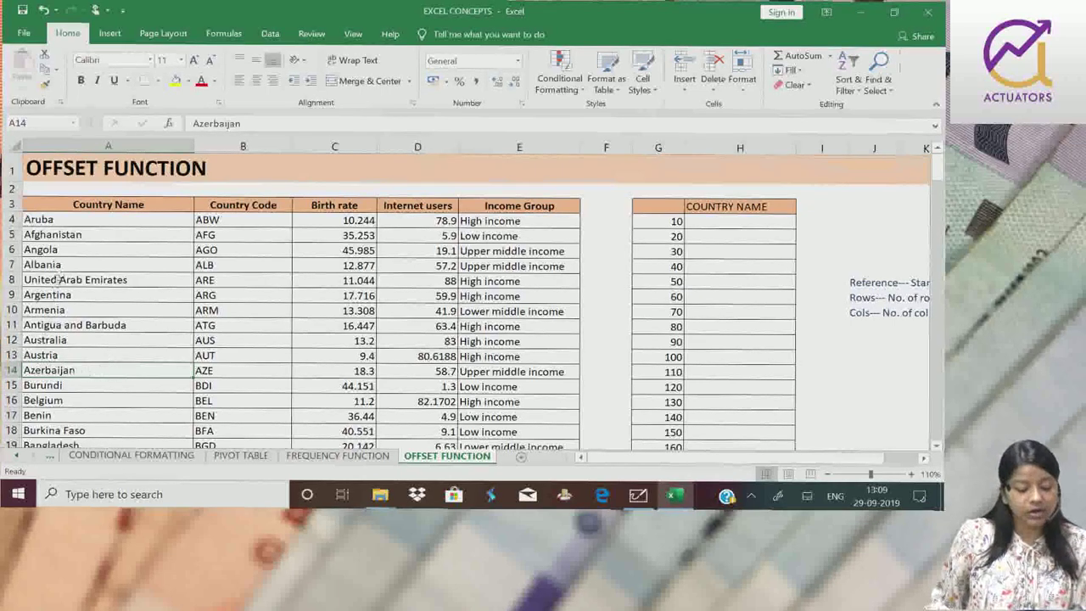
left_click(68, 205)
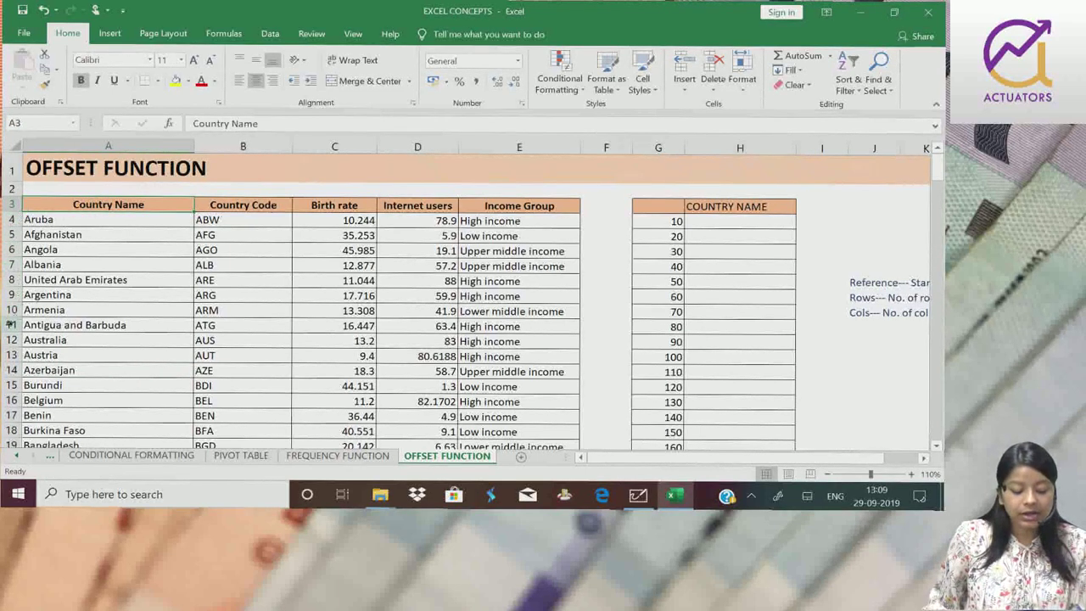
left_click(43, 355)
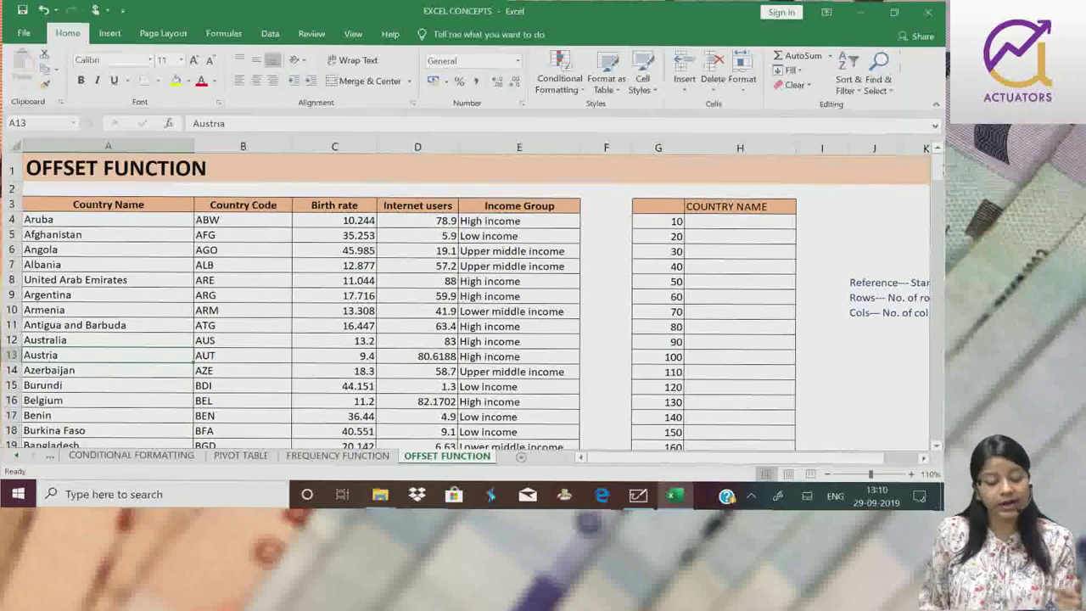
left_click_drag(938, 170, 938, 180)
left_click(672, 331)
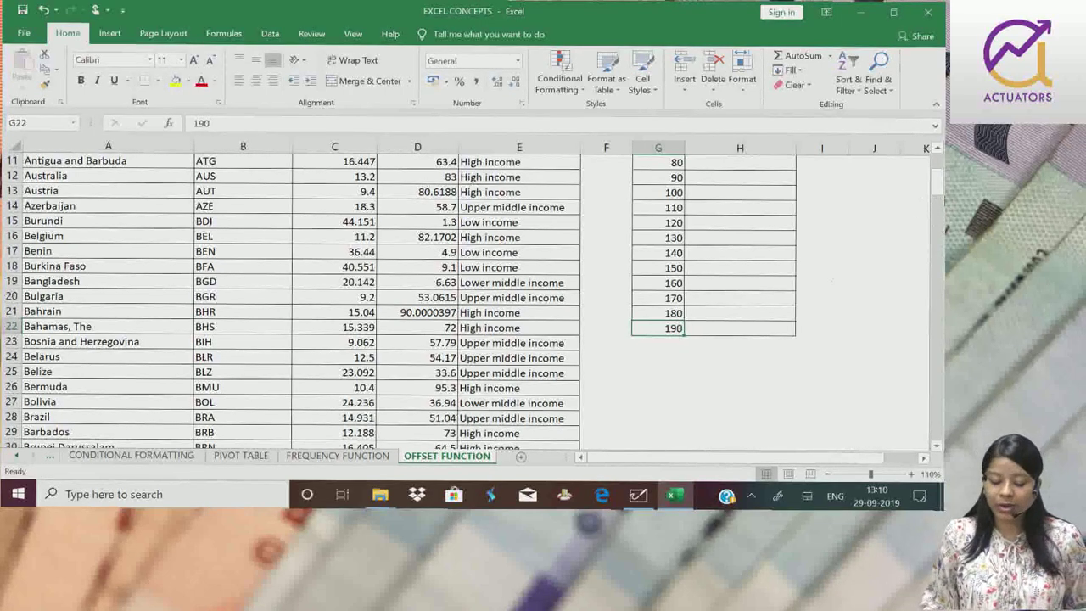
left_click_drag(937, 183, 934, 161)
- Begin =OFFSET( in H4 with the absolute reference $A$3 as its first argument
left_click(780, 222)
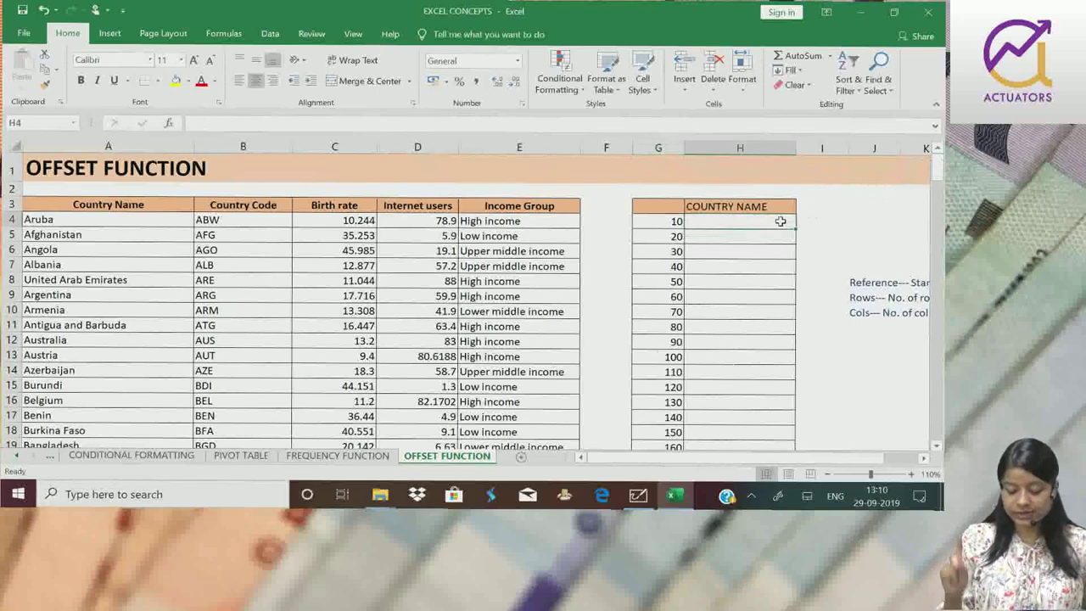
type("=")
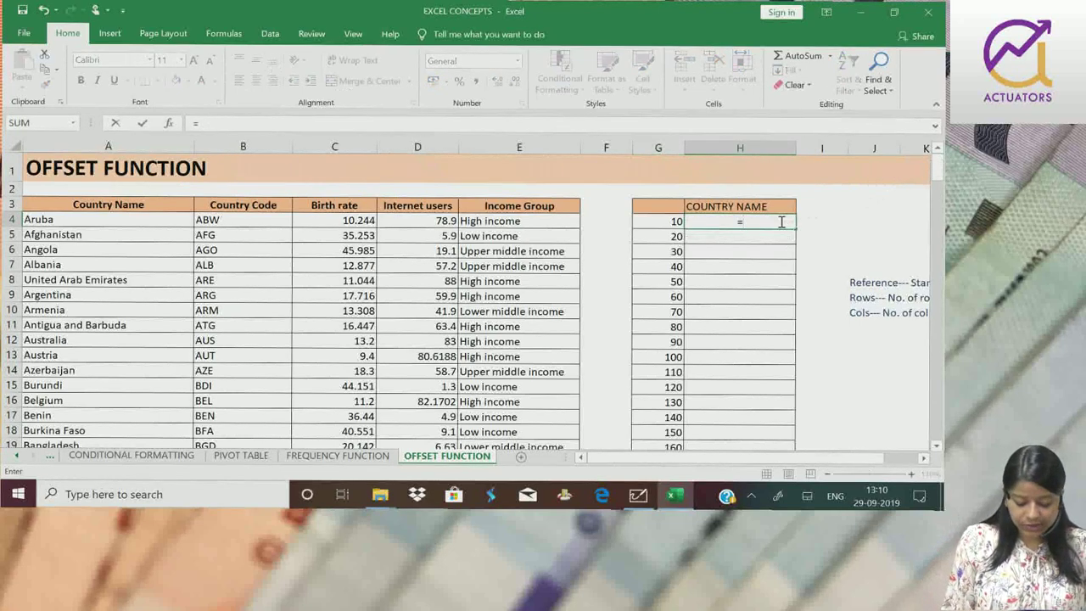
type("OFFSET(")
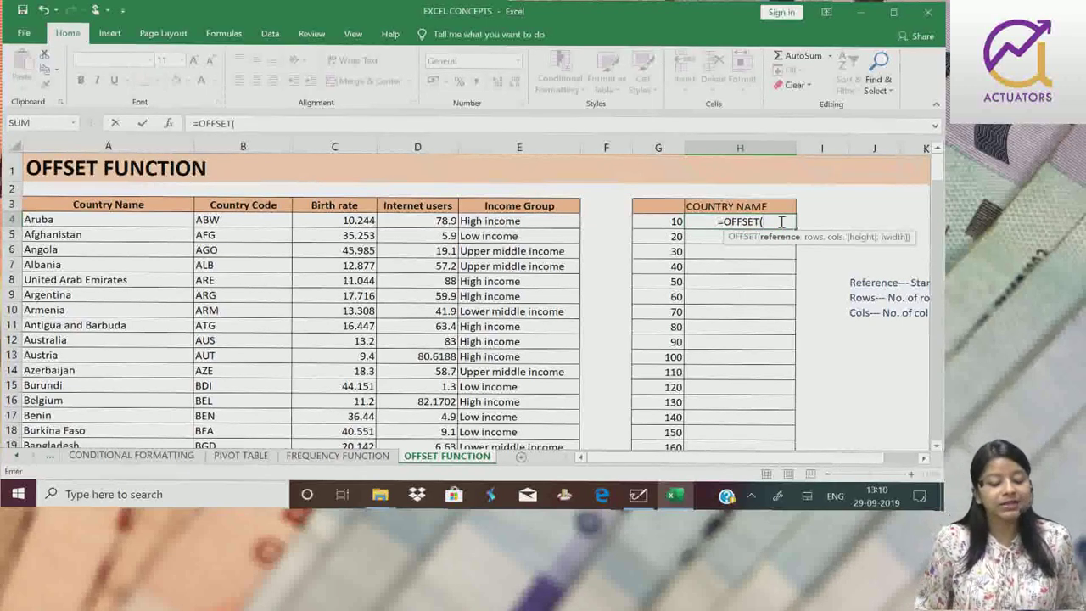
left_click(125, 198)
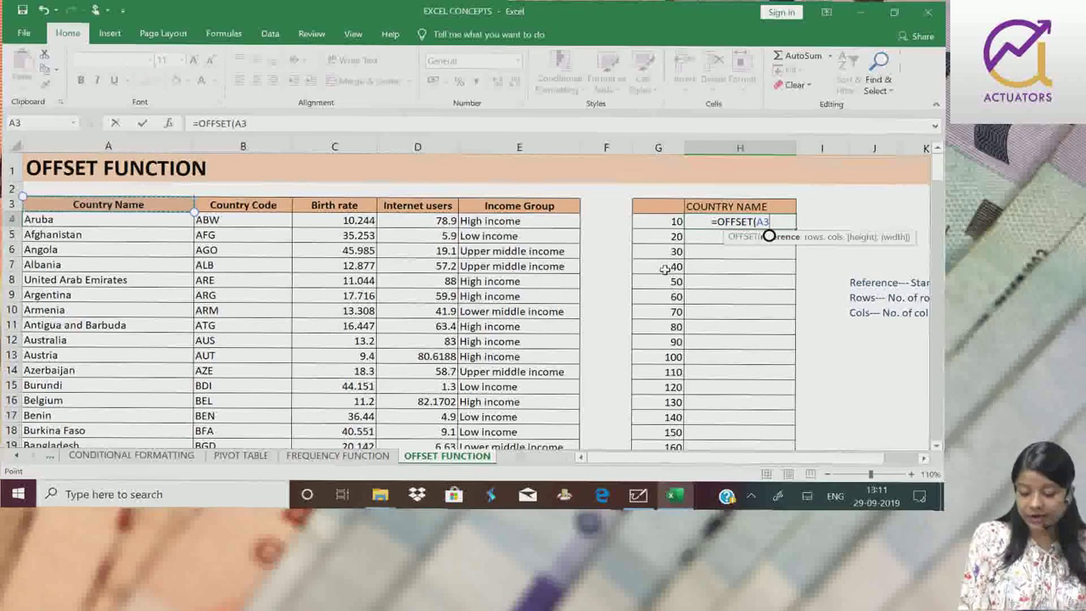
key("F4")
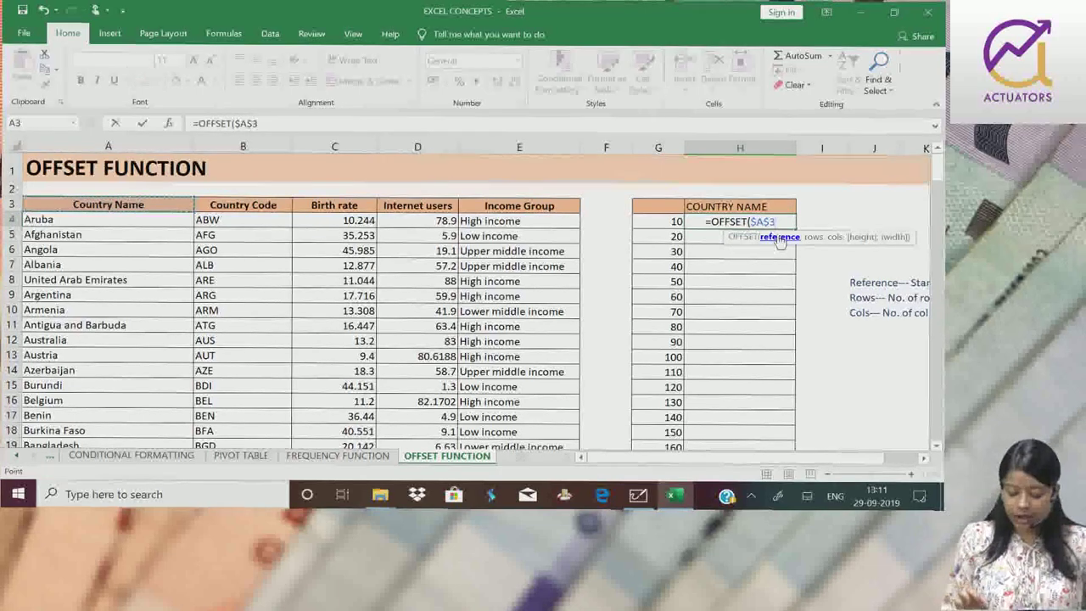
- Complete H4 as =OFFSET($A$3,G4,0) so it returns Austria
type(",")
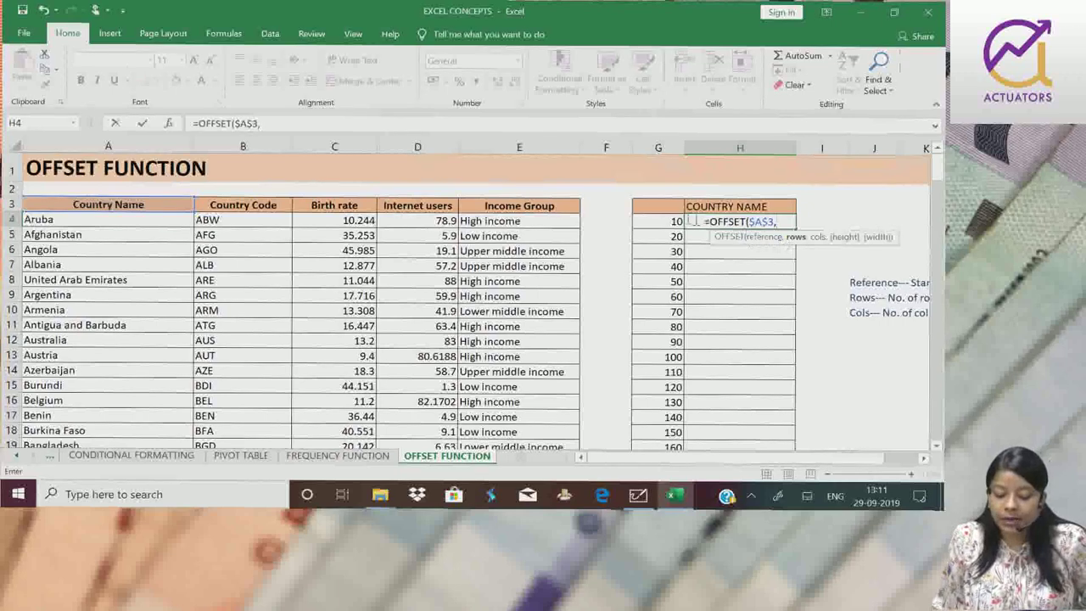
left_click(653, 221)
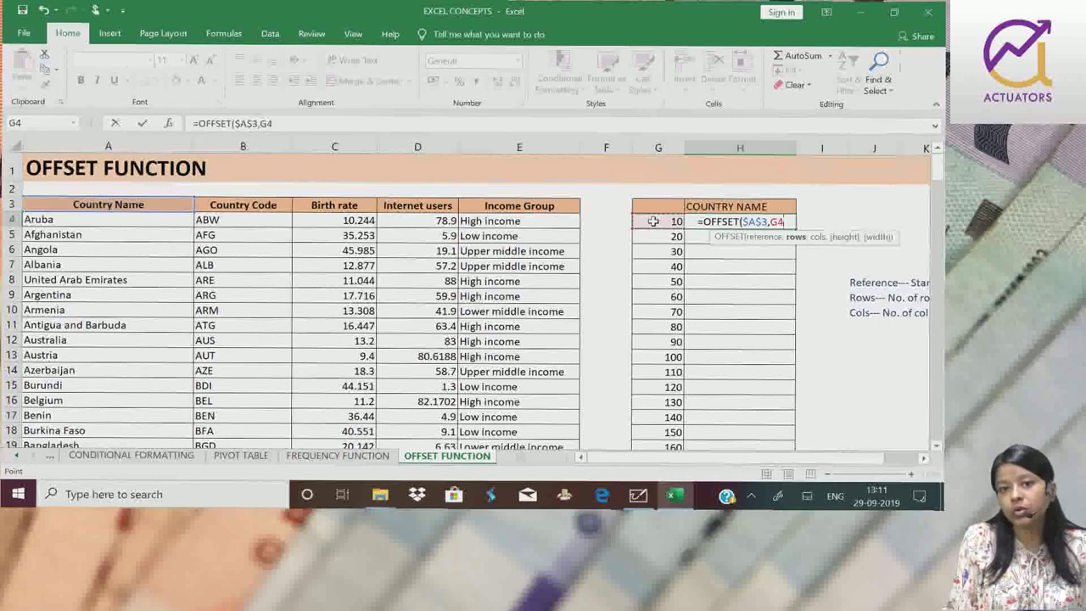
type(",")
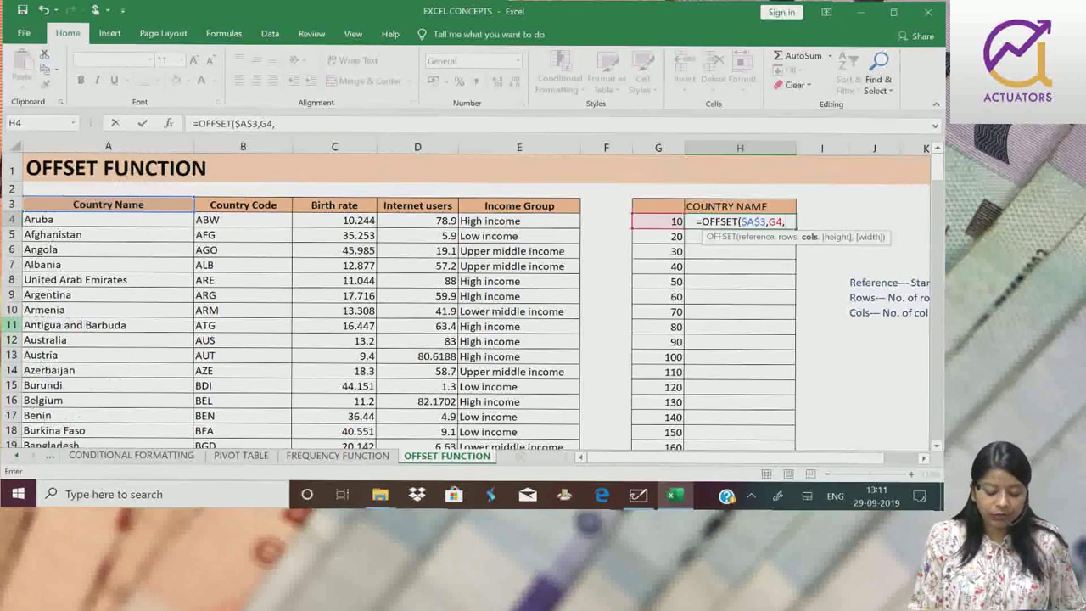
type("0")
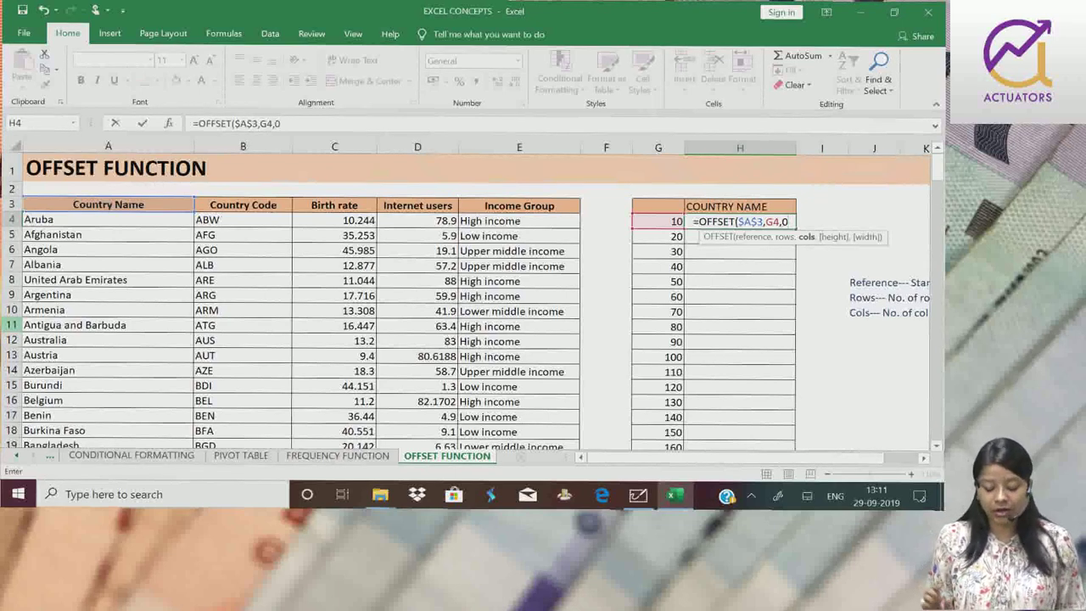
type(")")
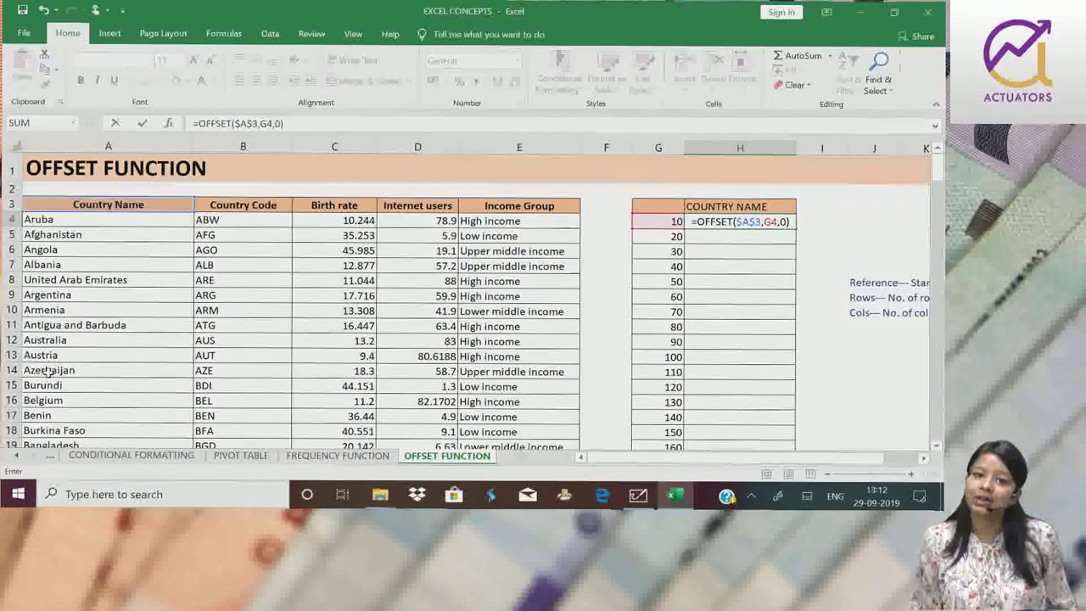
key("Return")
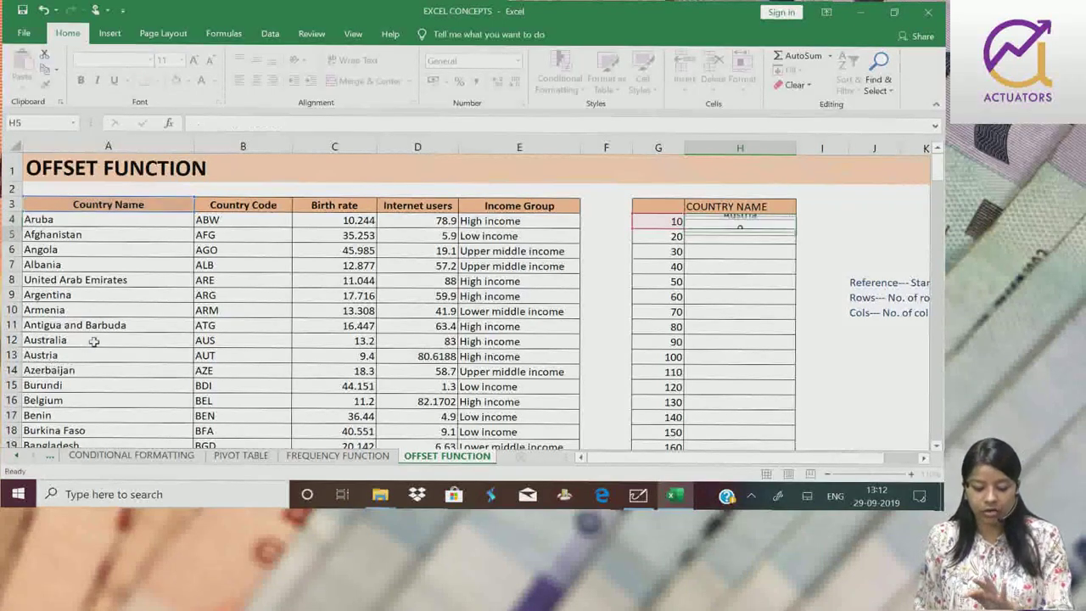
- Copy H4's OFFSET formula down to H22 and AutoFit column H to the country names
left_click(764, 221)
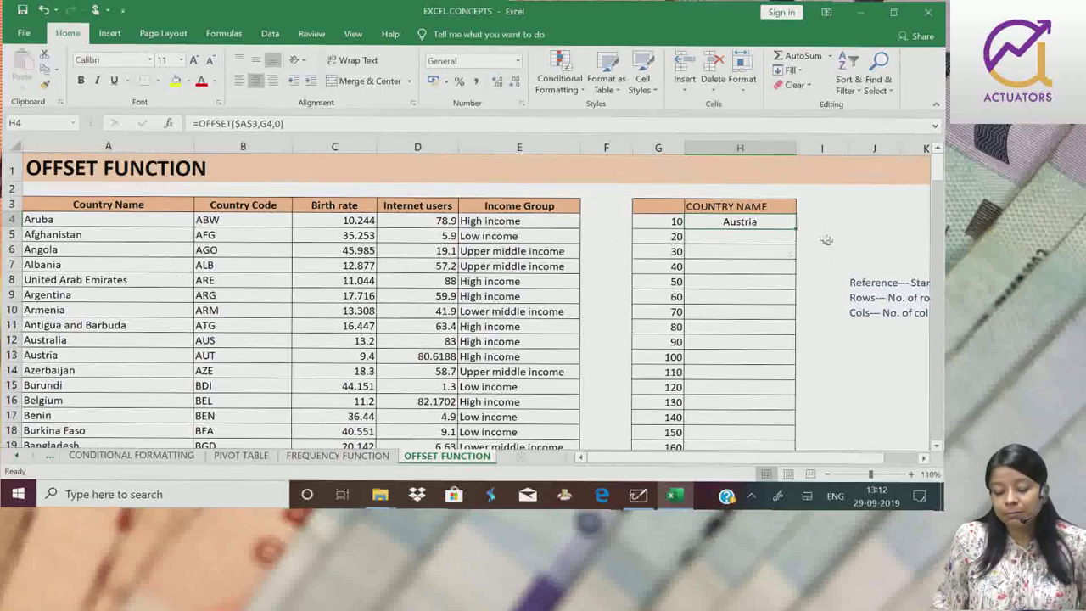
left_click_drag(798, 228, 802, 439)
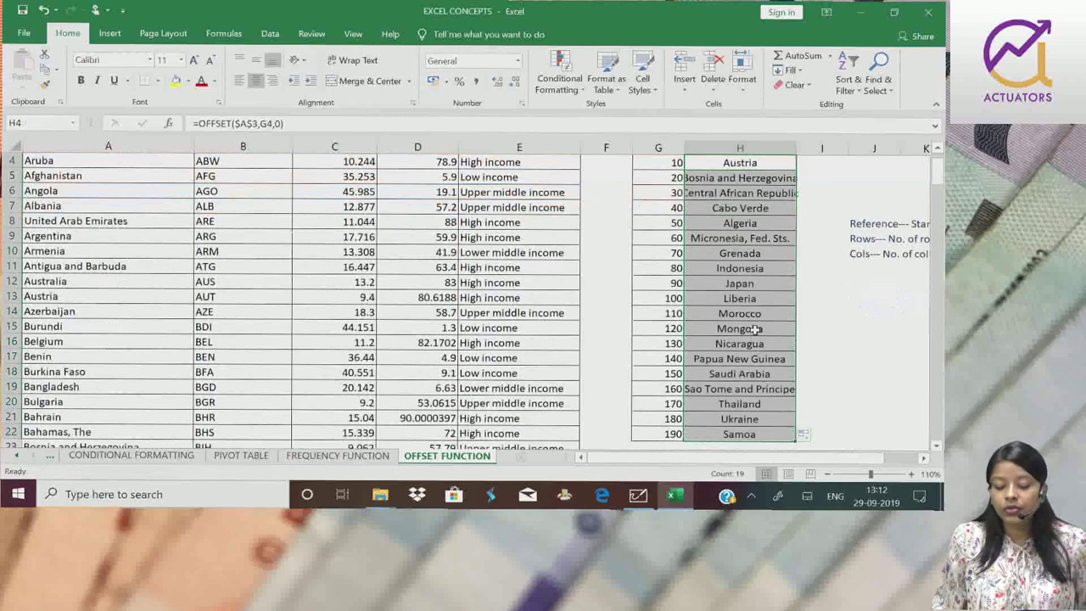
scroll(754, 331, "up", 1)
left_click(799, 149)
double_click(799, 146)
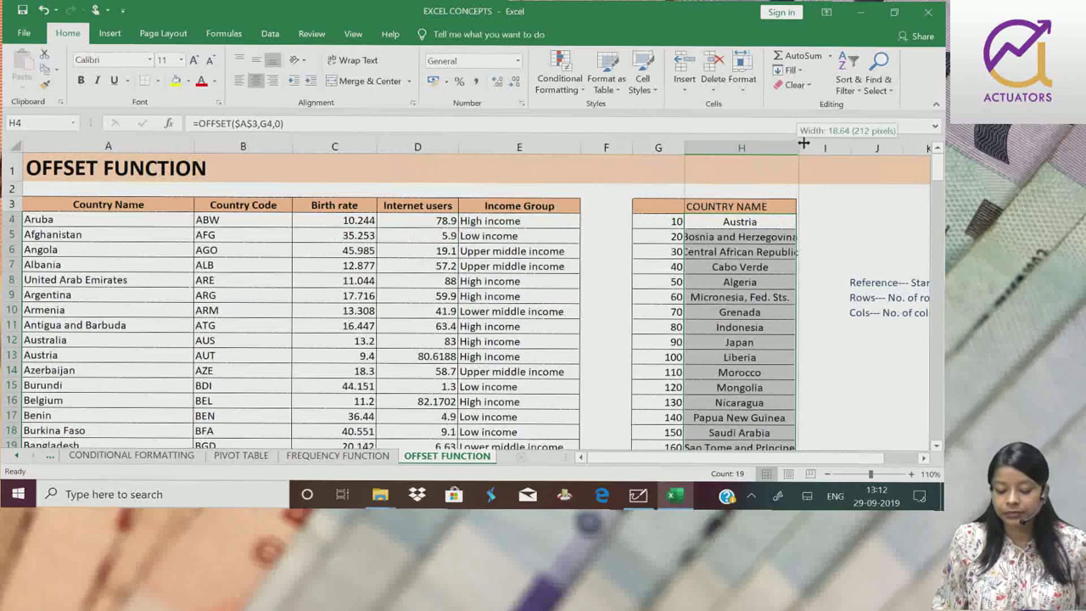
- Check the filled formulas from Austria in H4 to Samoa in H22 and select the results
left_click(763, 222)
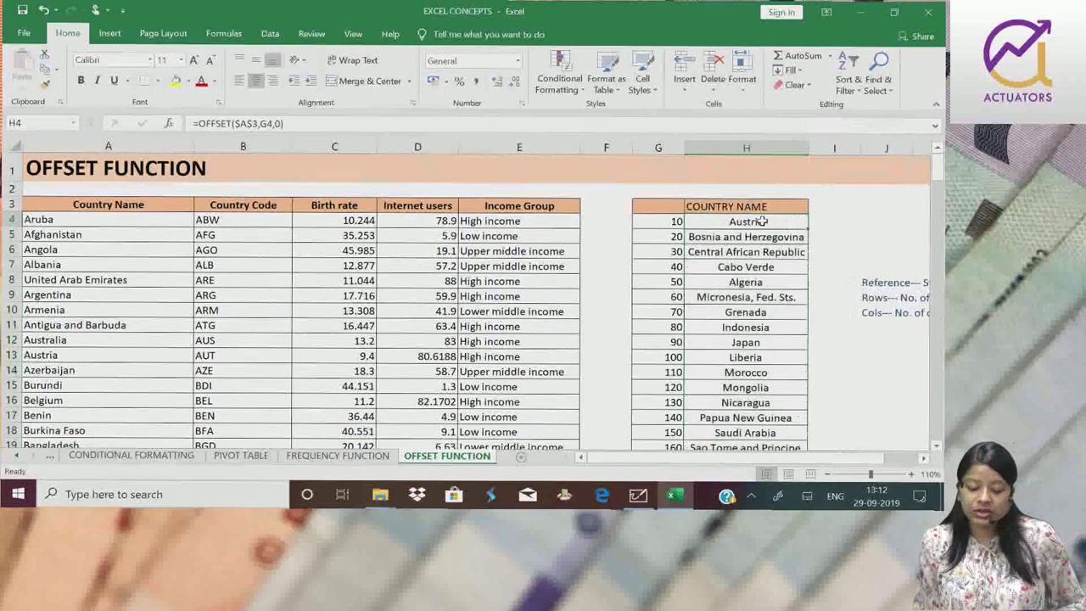
left_click(761, 238)
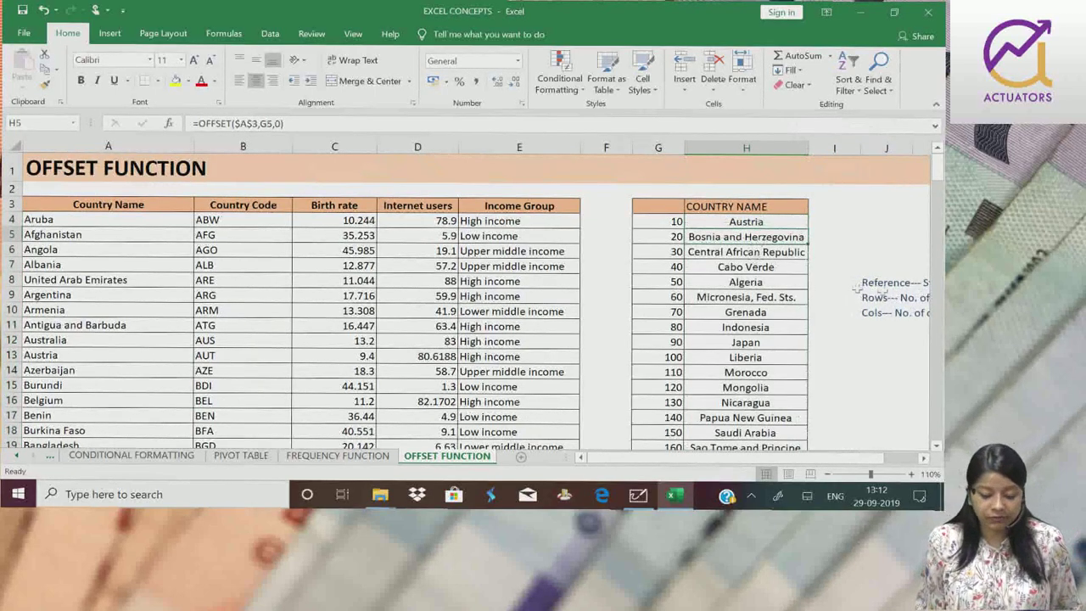
left_click_drag(937, 170, 936, 176)
left_click(75, 373)
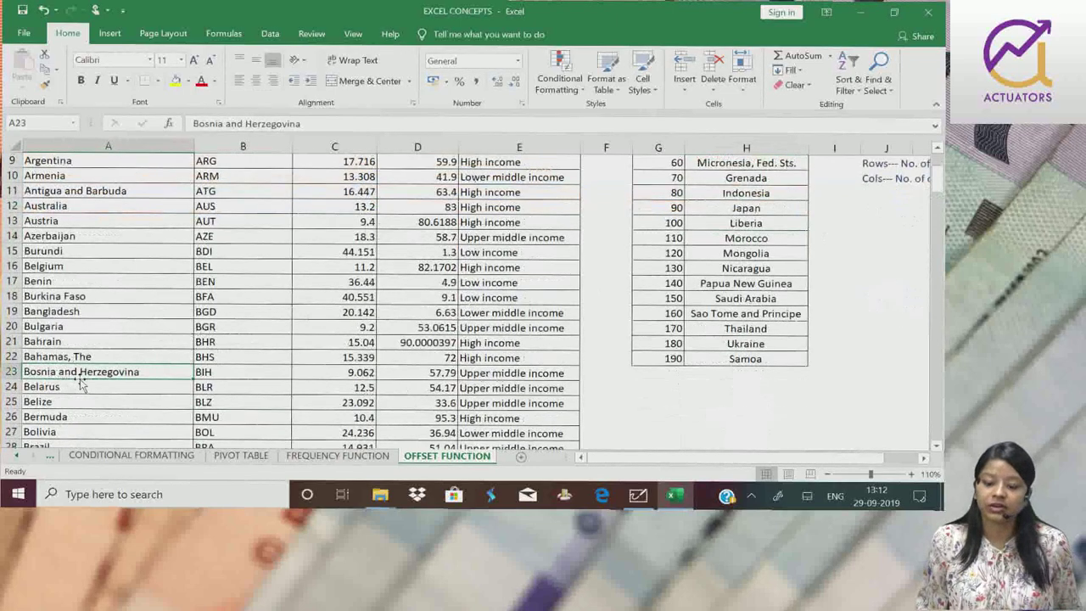
left_click_drag(937, 181, 937, 174)
left_click(733, 388)
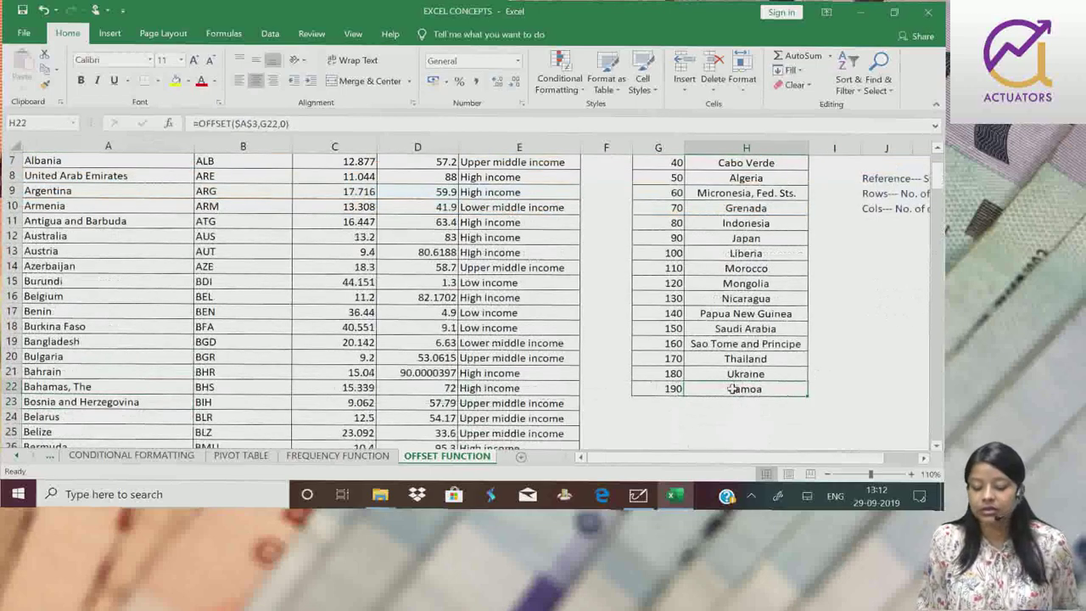
left_click_drag(938, 182, 938, 170)
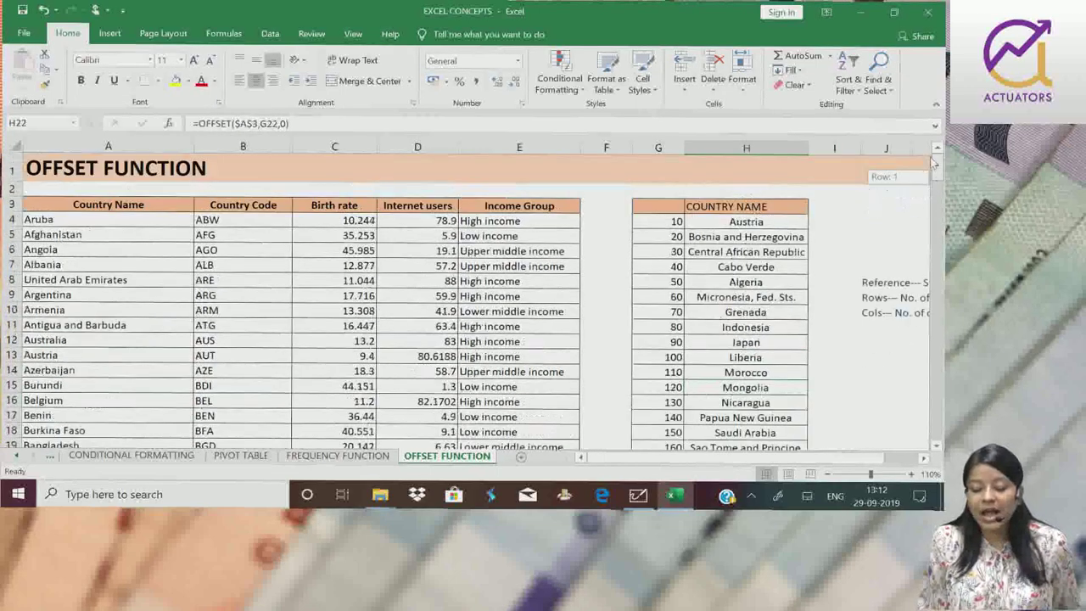
left_click_drag(747, 221, 730, 437)
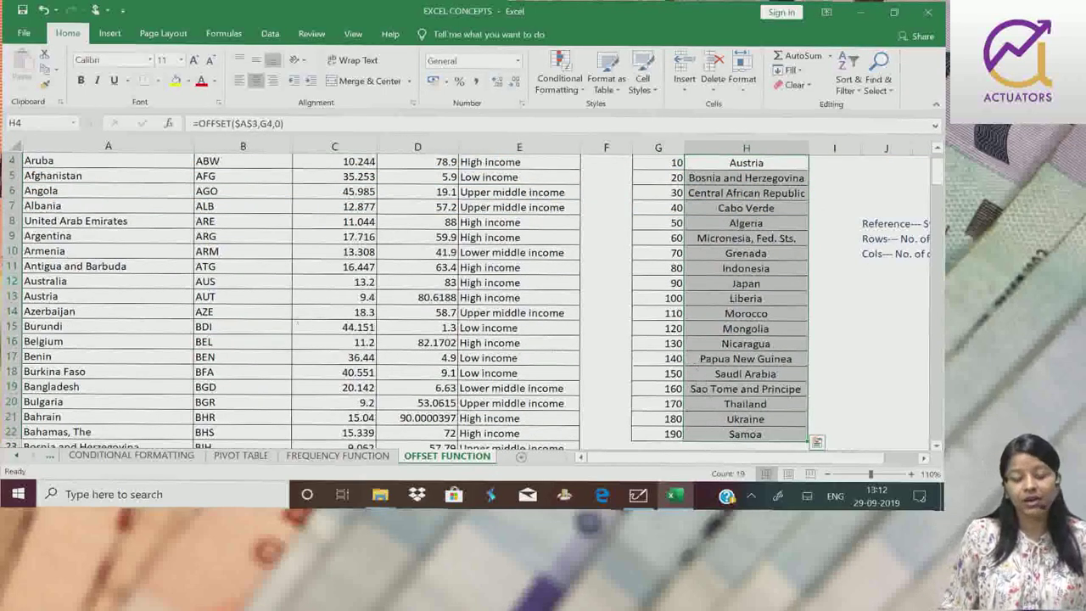
scroll(752, 270, "up", 1)
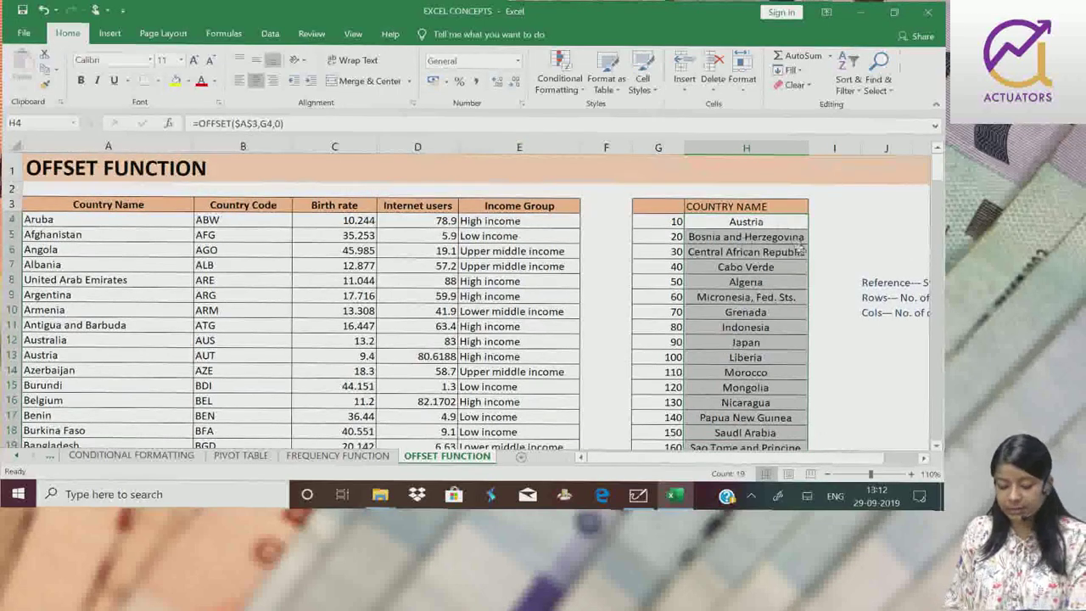
key("Return")
left_click(862, 283)
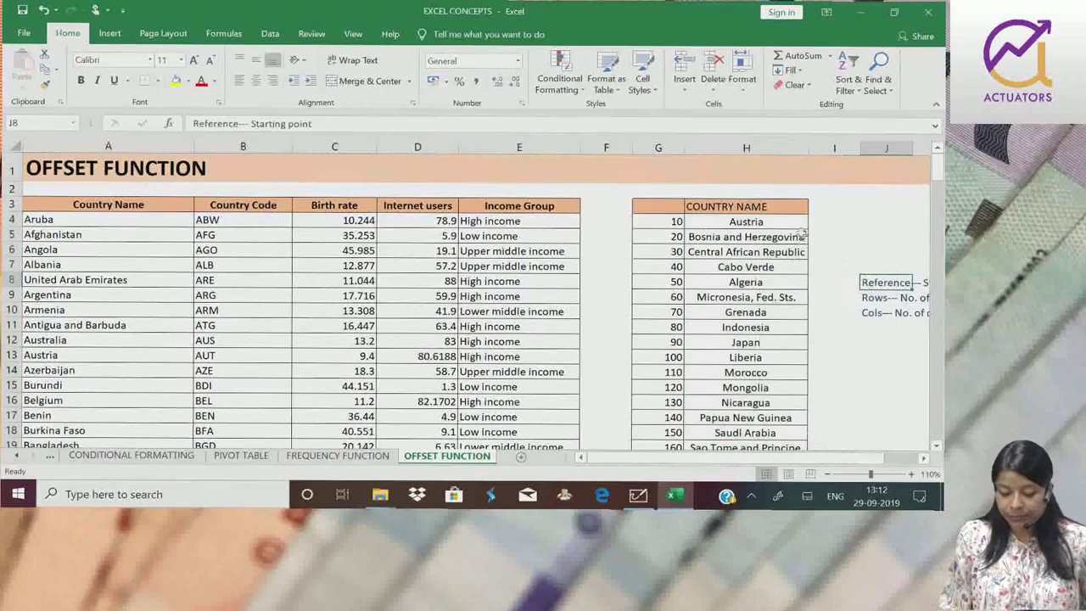
left_click(764, 221)
double_click(764, 222)
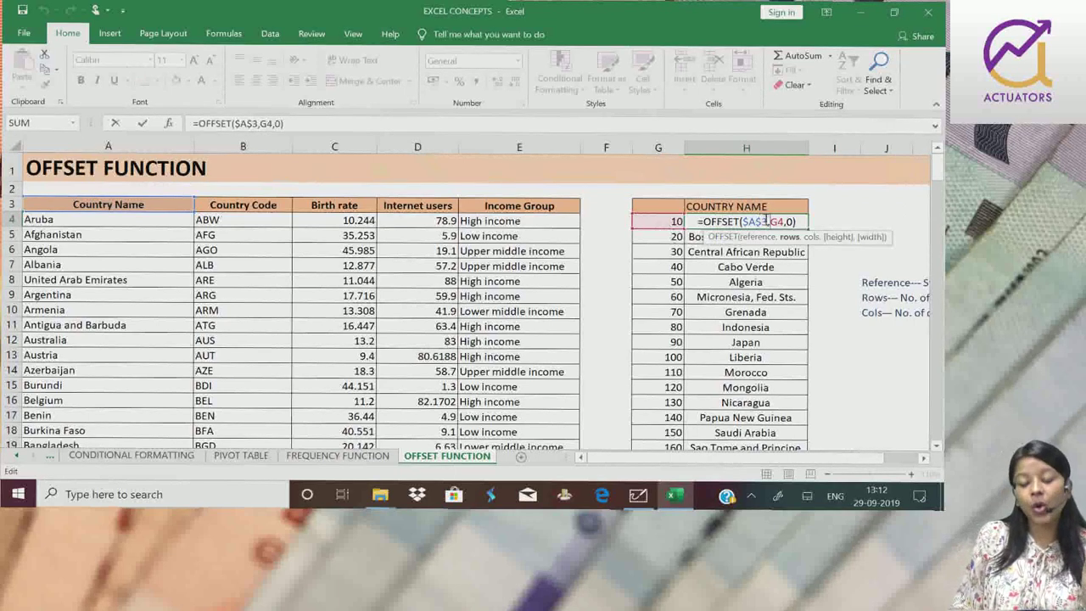
key("Return")
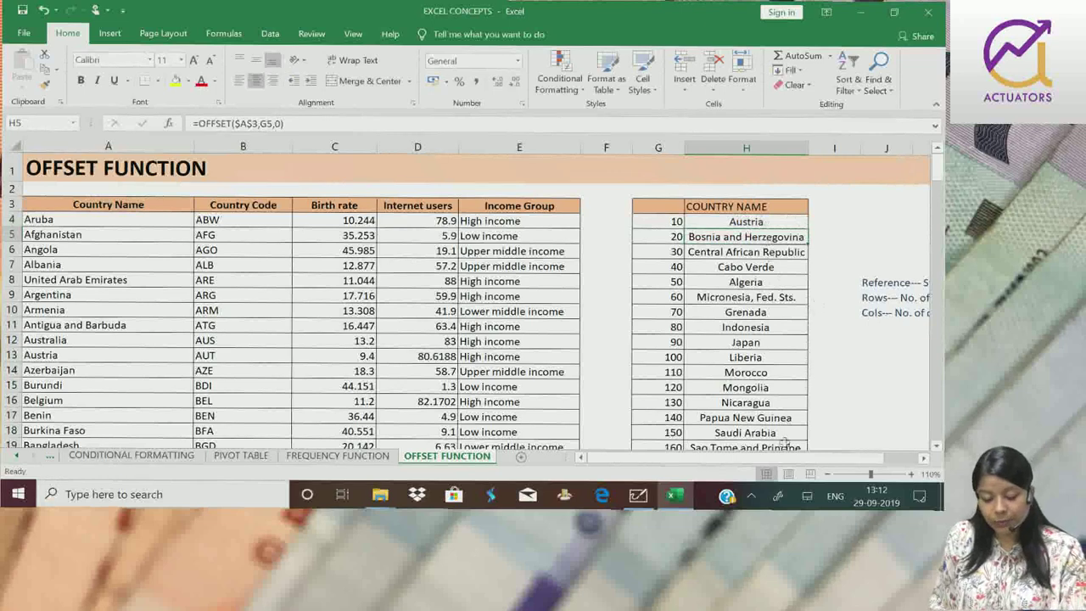
double_click(765, 221)
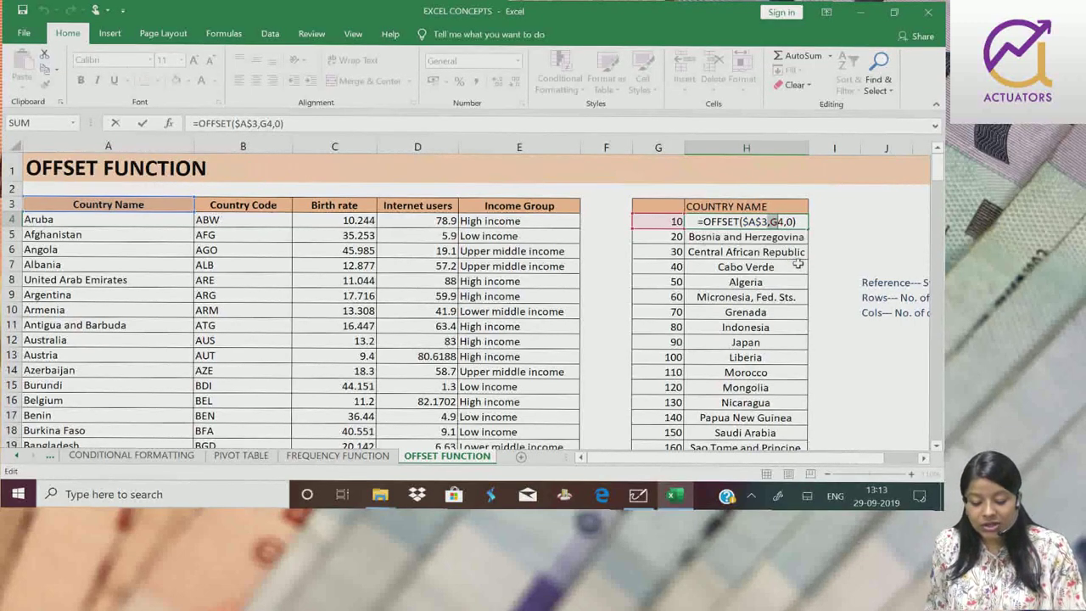
key("Return")
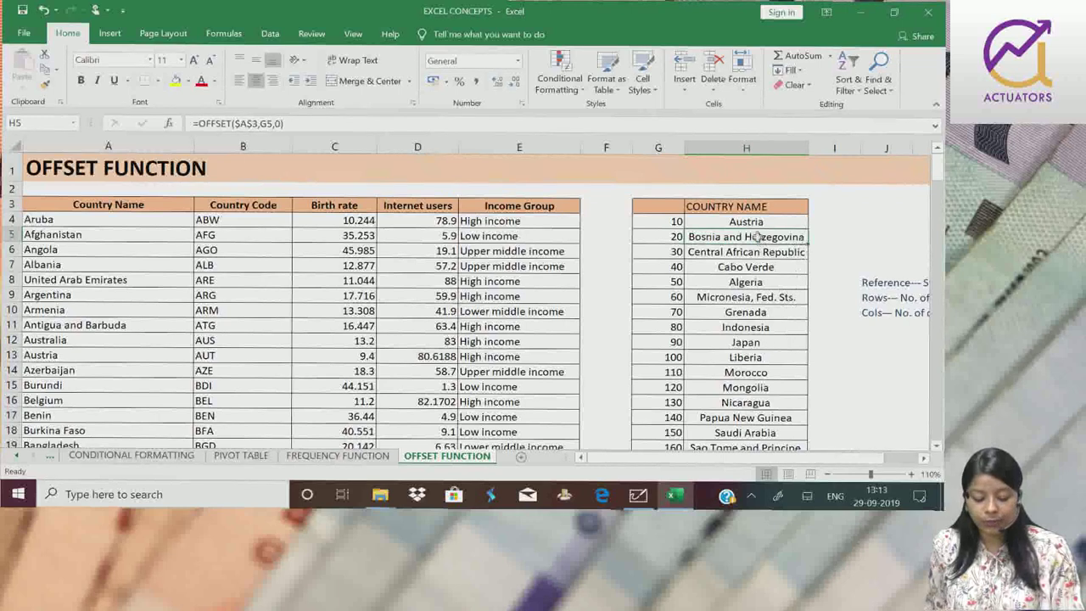
double_click(755, 221)
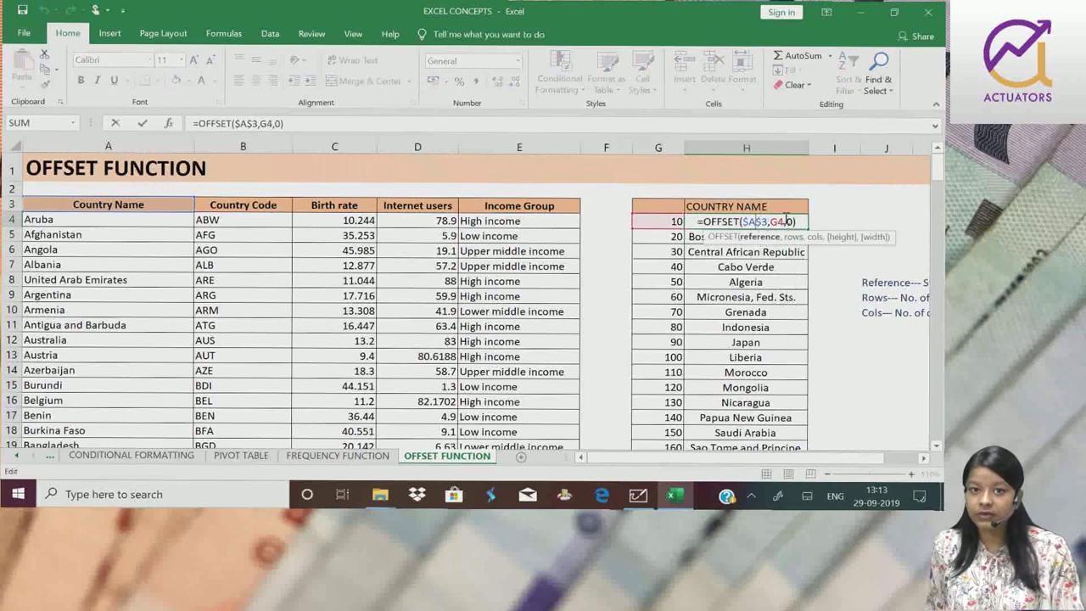
key("Return")
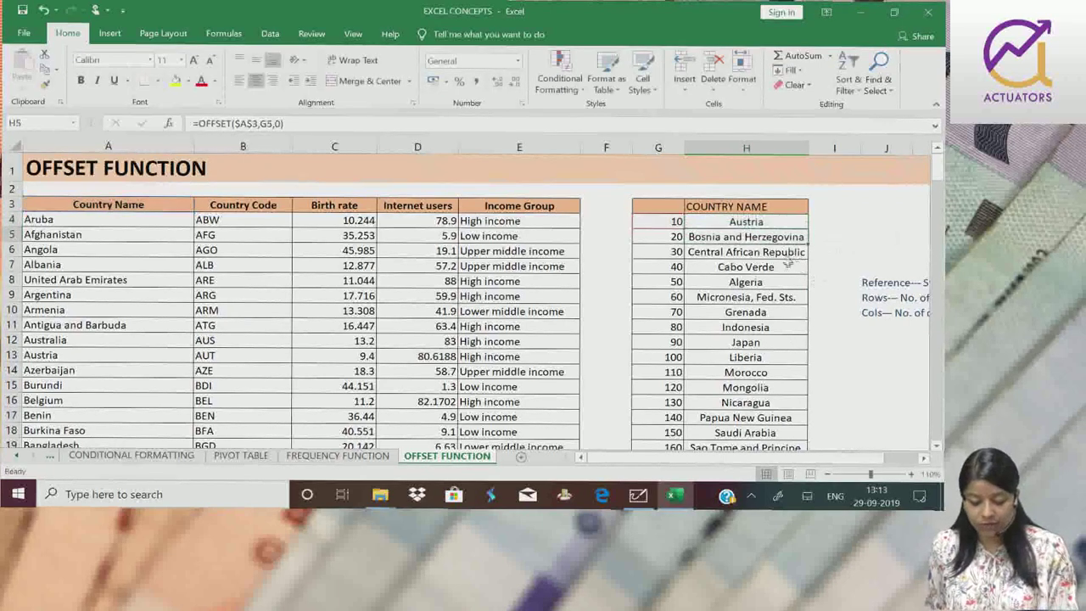
double_click(778, 239)
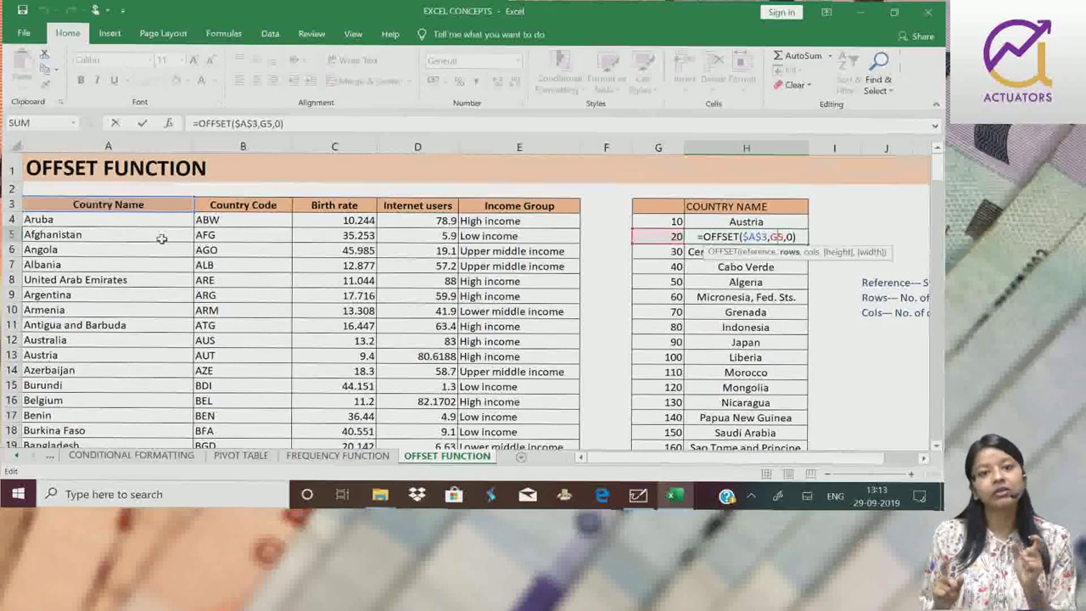
key("Return")
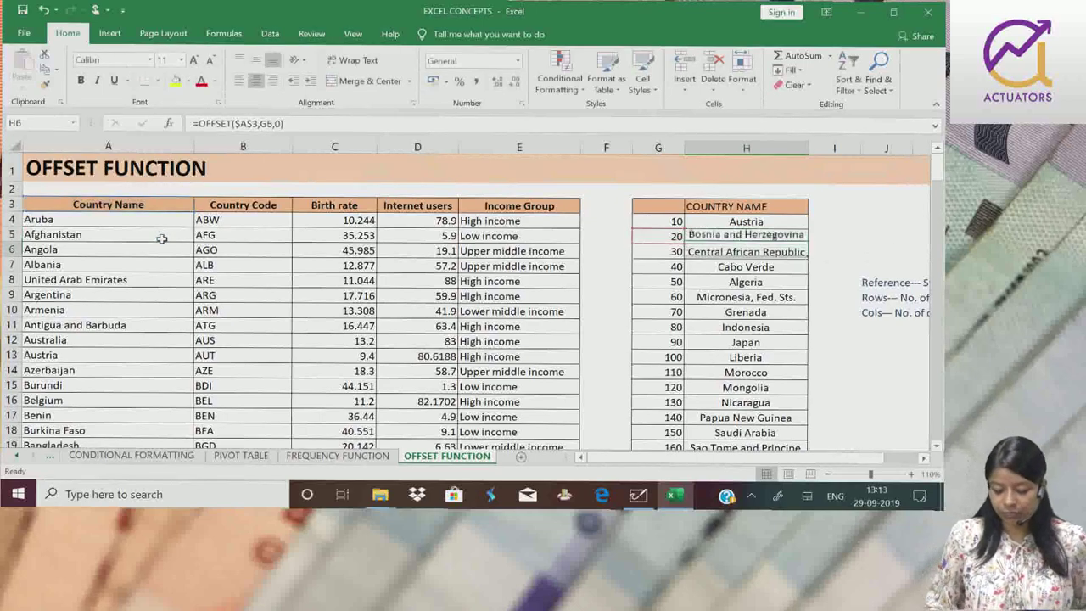
left_click_drag(666, 458, 674, 458)
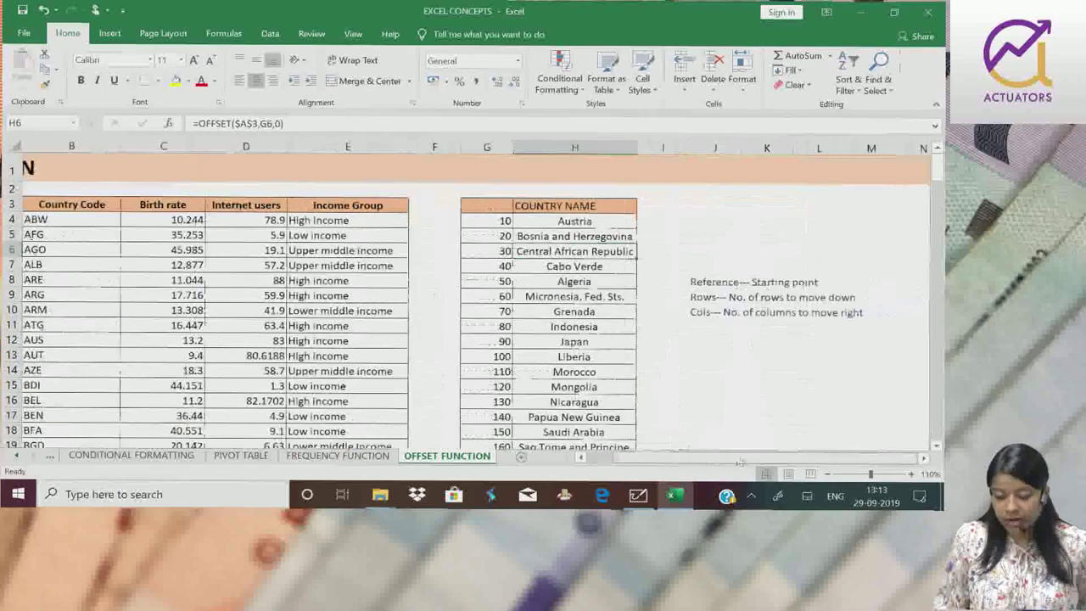
left_click(731, 285)
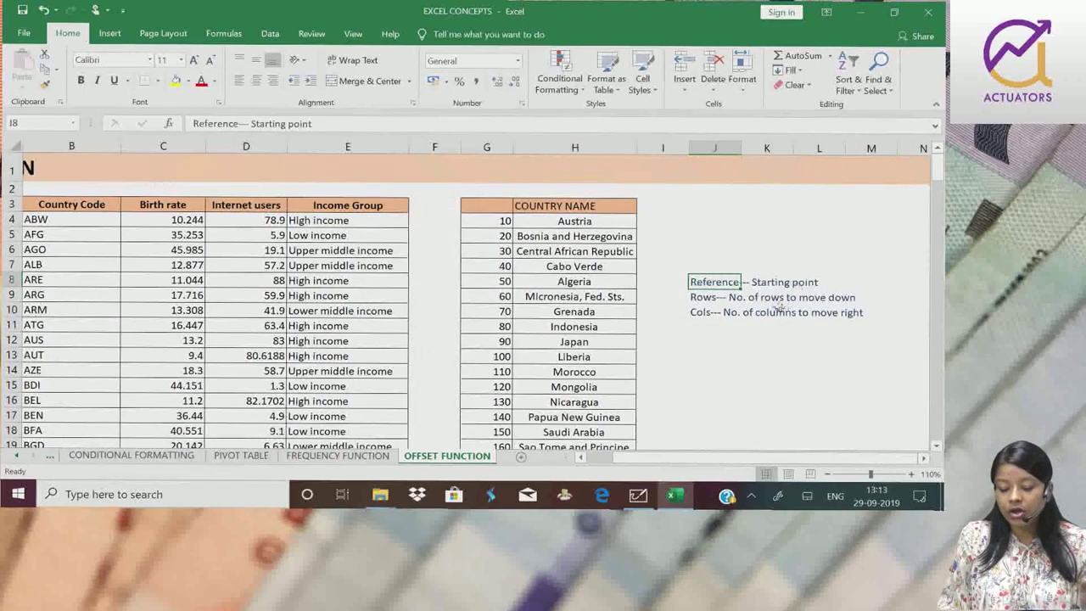
left_click(711, 297)
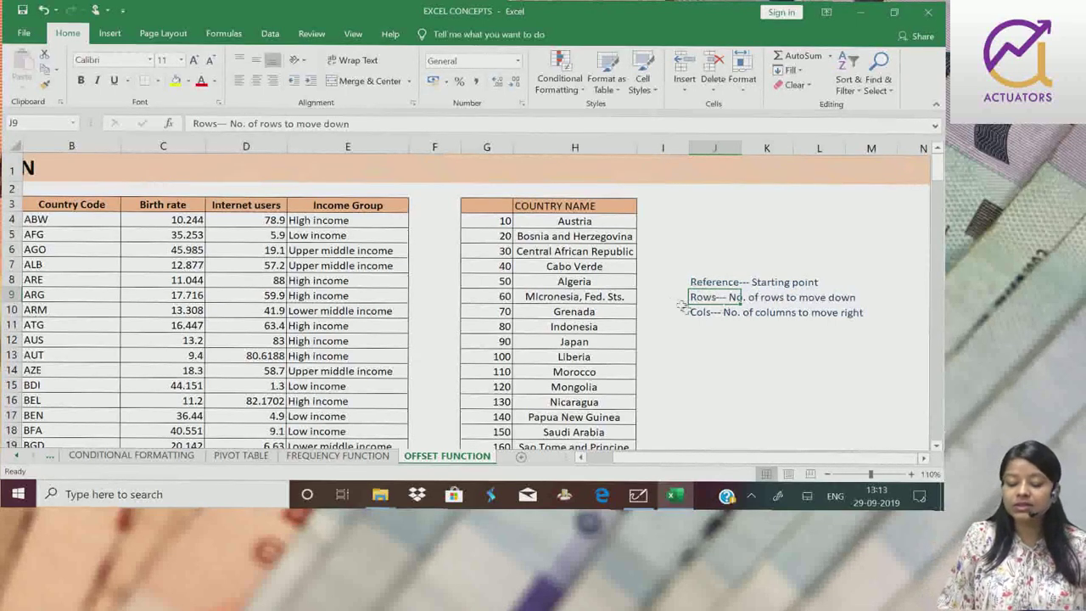
left_click(706, 314)
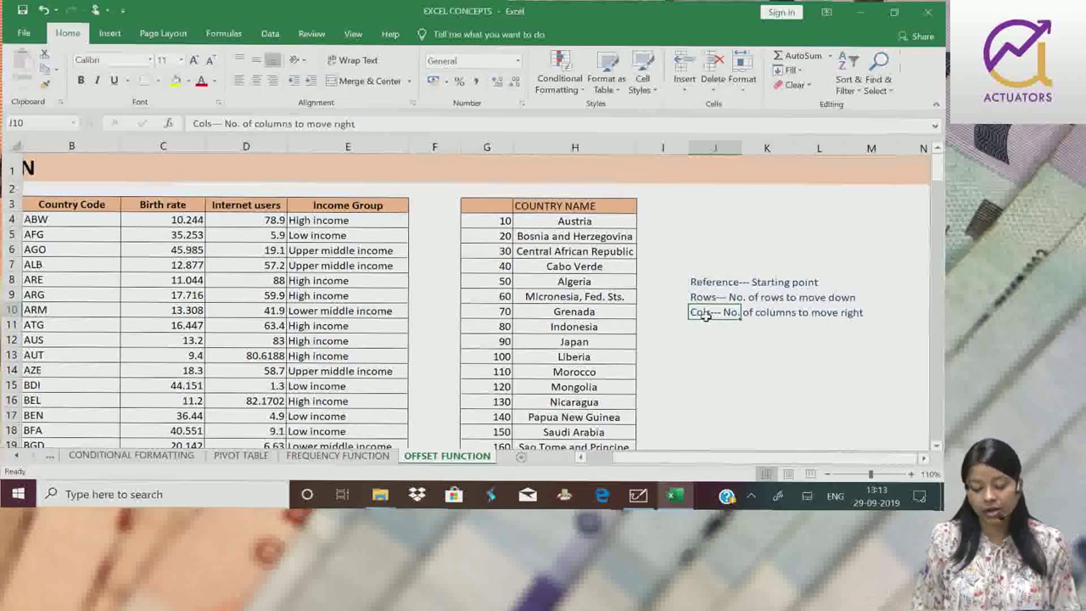
scroll(673, 447, "left", 2)
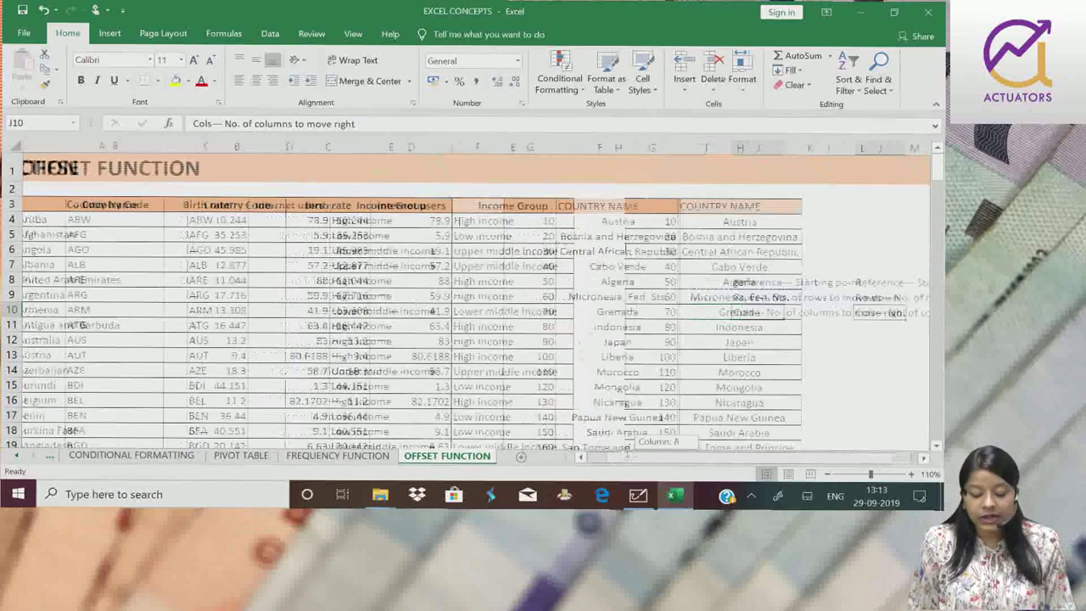
- Open H4's =OFFSET($A$3,G4,0) formula in edit mode to show its arguments
left_click(767, 221)
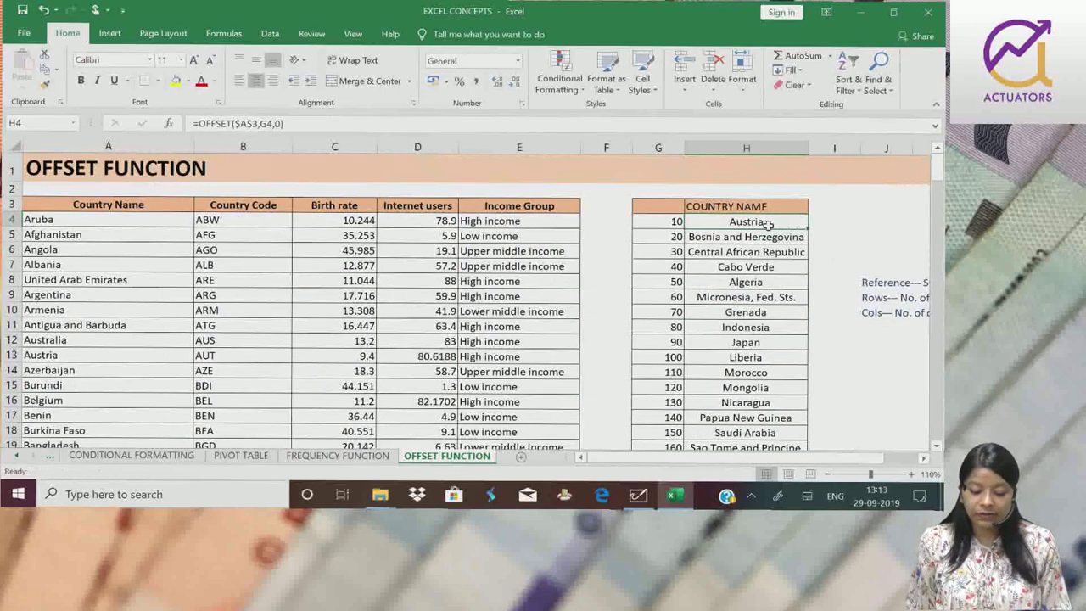
double_click(759, 223)
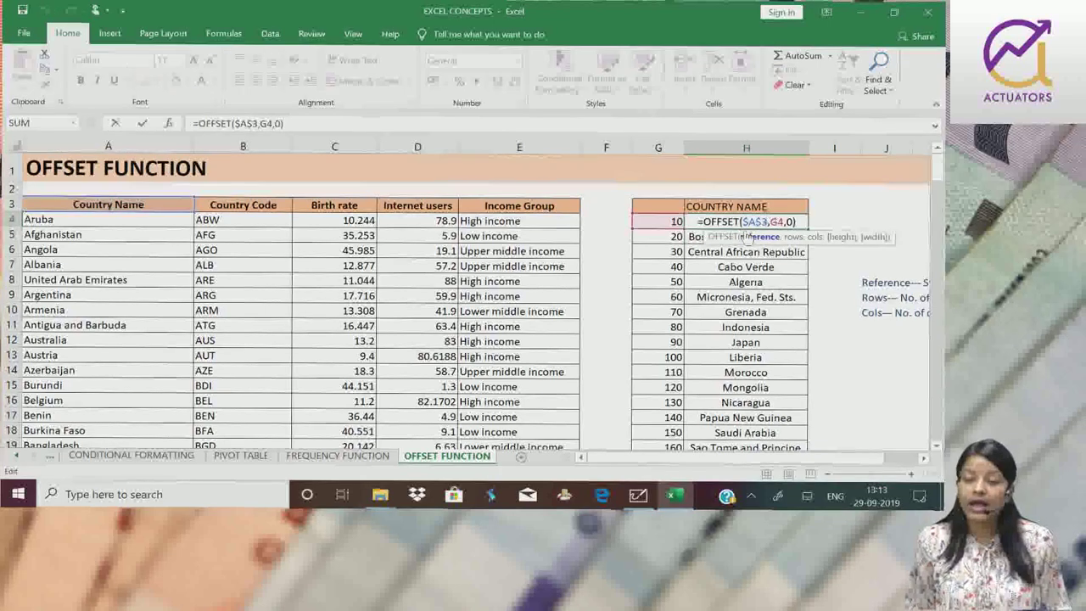